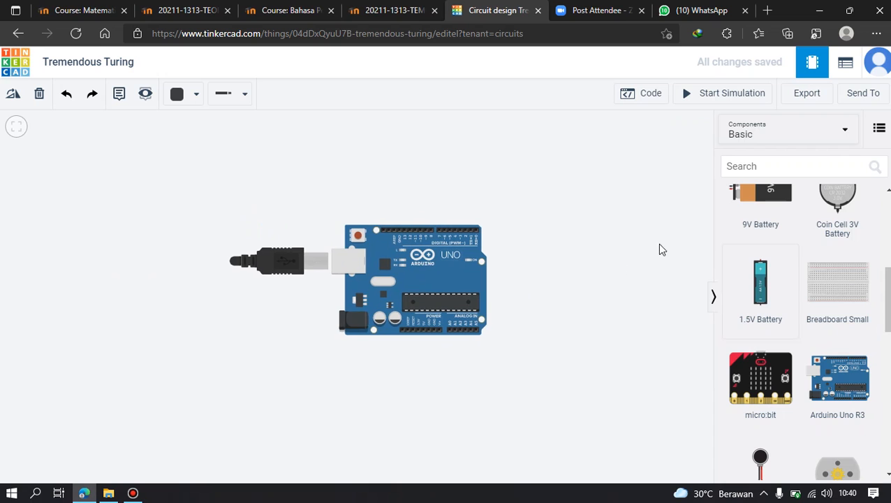
Place an Ultrasonic Distance Sensor above the Arduino Uno board.
scroll(846, 322, up, 5)
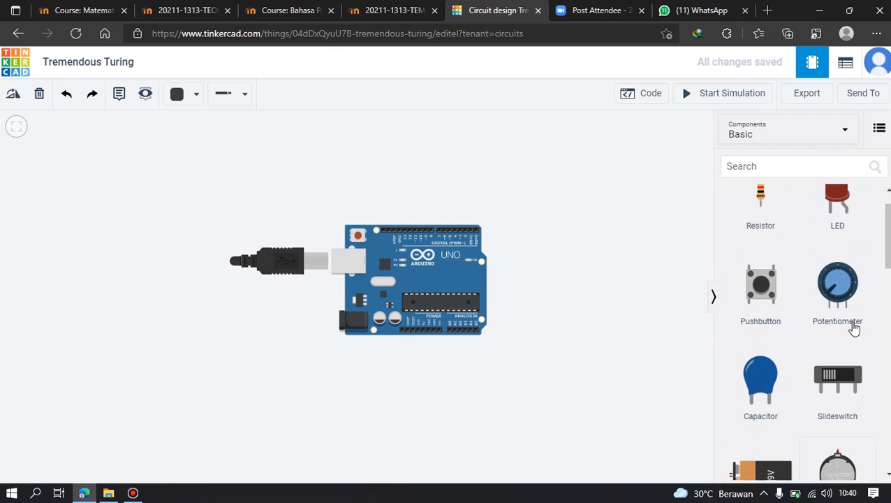
scroll(855, 328, down, 10)
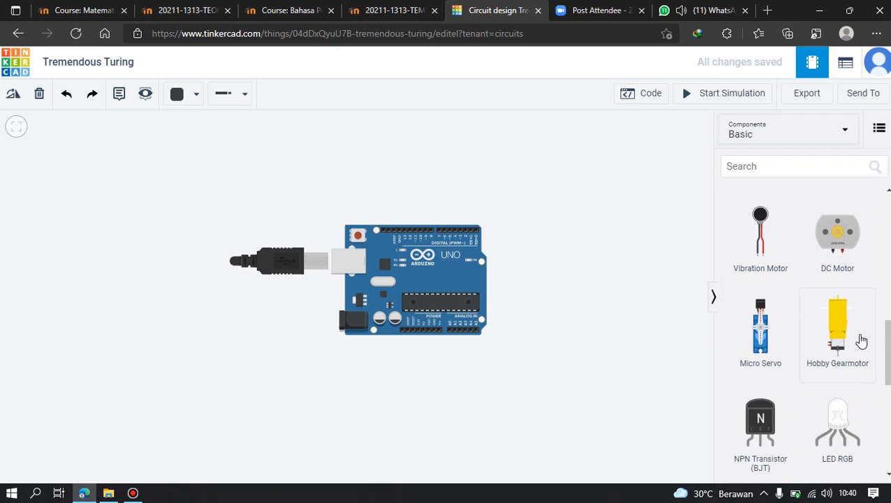
scroll(849, 348, down, 3)
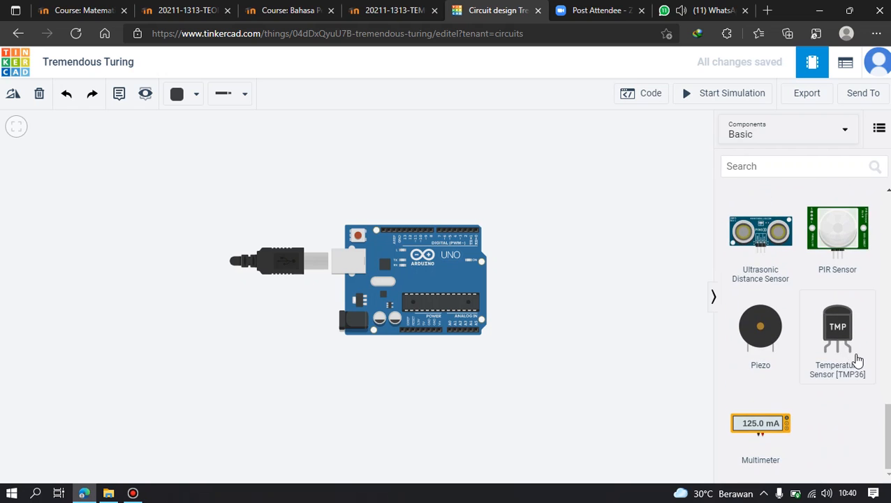
scroll(856, 359, up, 5)
scroll(859, 361, down, 4)
drag(788, 312, 342, 174)
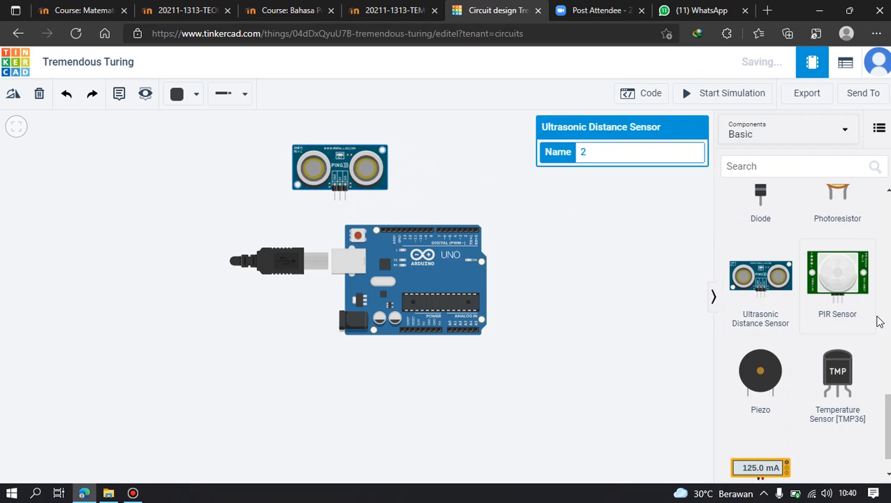
Duplicate the ultrasonic distance sensor and put the copy beside the original above the Arduino.
scroll(434, 176, up, 5)
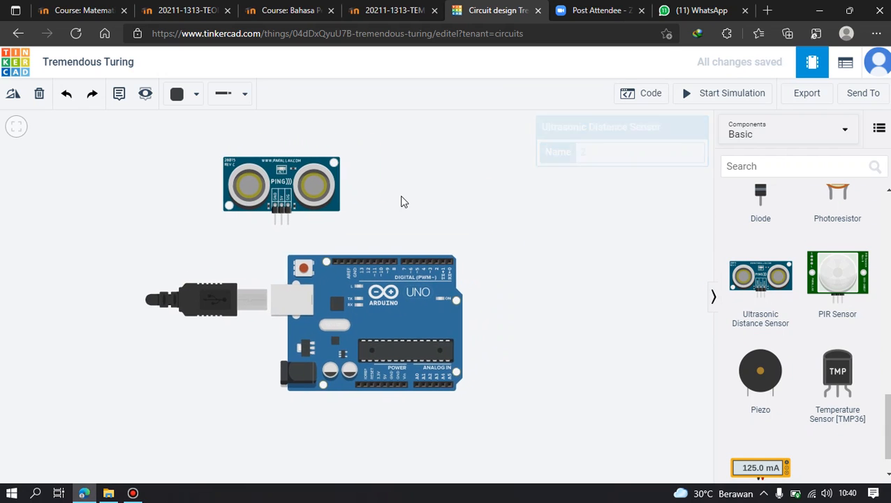
key(ctrl+c)
key(ctrl+v)
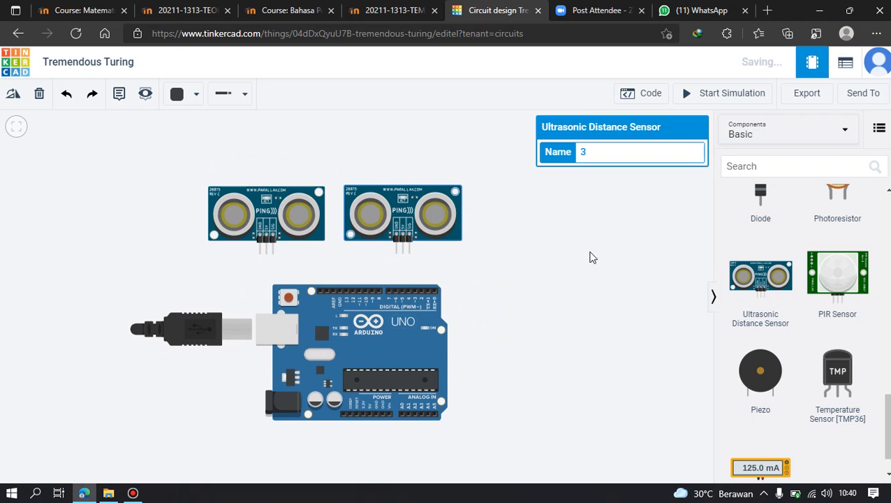
click(526, 262)
Add an LED RGB component beside the second ultrasonic sensor.
scroll(862, 369, up, 4)
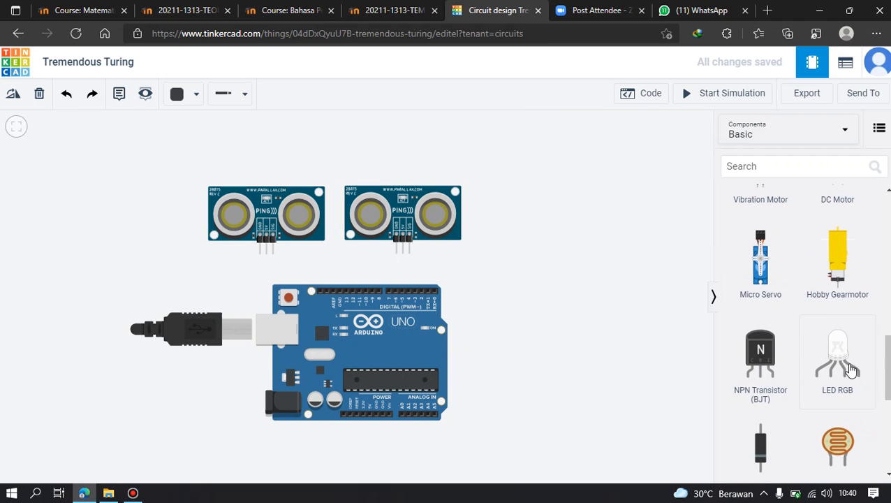
drag(838, 353, 522, 255)
click(513, 239)
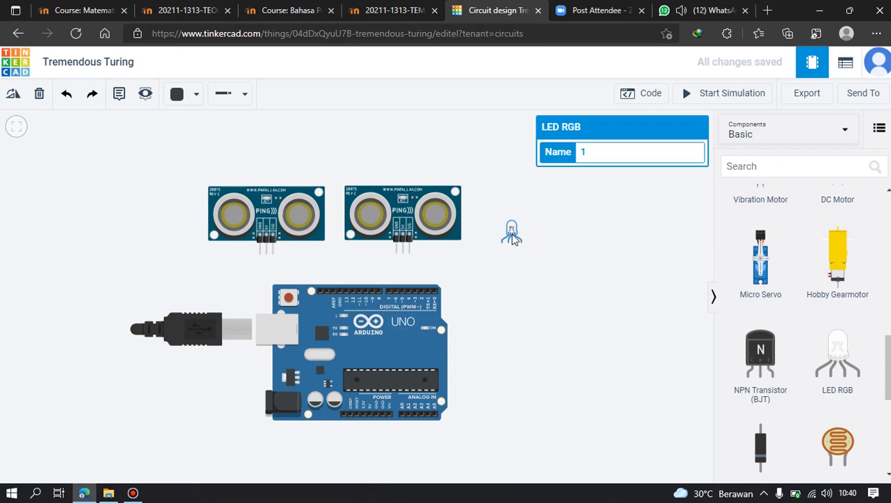
click(525, 289)
Add a Piezo buzzer to the circuit, just beyond the RGB LED.
scroll(526, 288, up, 3)
scroll(557, 284, down, 2)
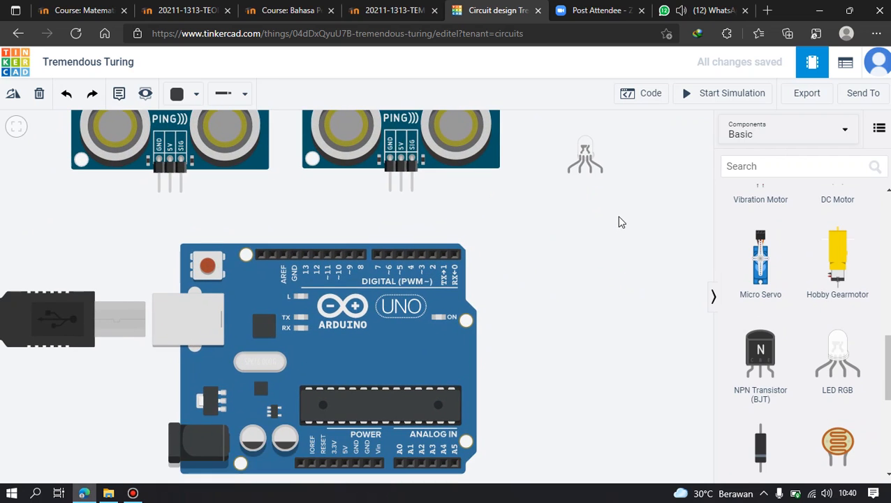
scroll(622, 251, down, 2)
scroll(831, 341, down, 4)
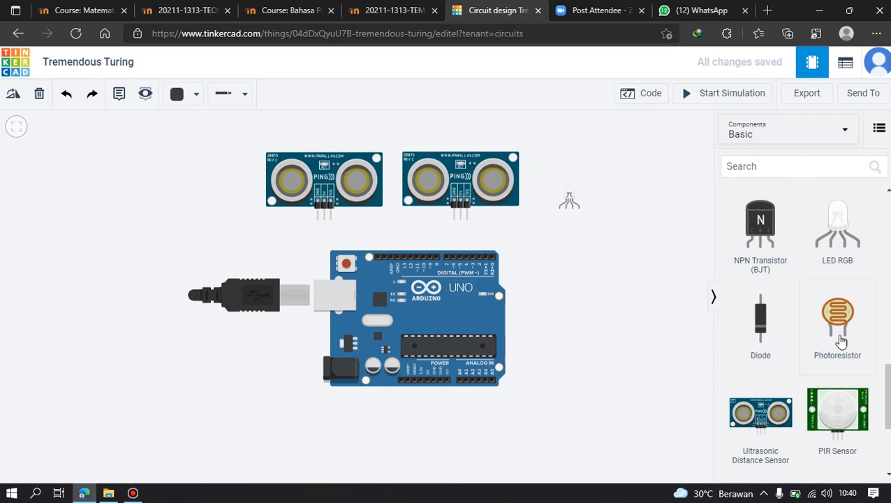
scroll(846, 338, down, 2)
drag(730, 343, 617, 215)
click(610, 272)
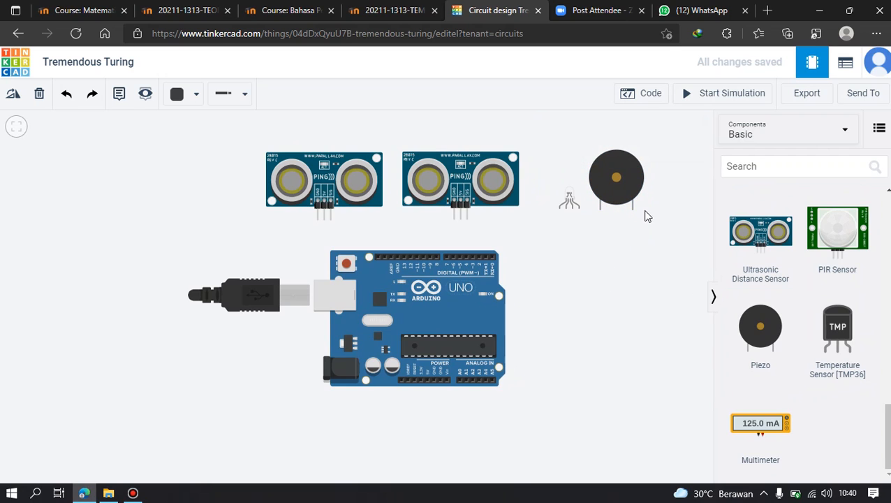
Add a resistor below the RGB LED and duplicate it so one resistor sits under each outer LED leg.
scroll(597, 320, up, 1)
scroll(639, 244, up, 1)
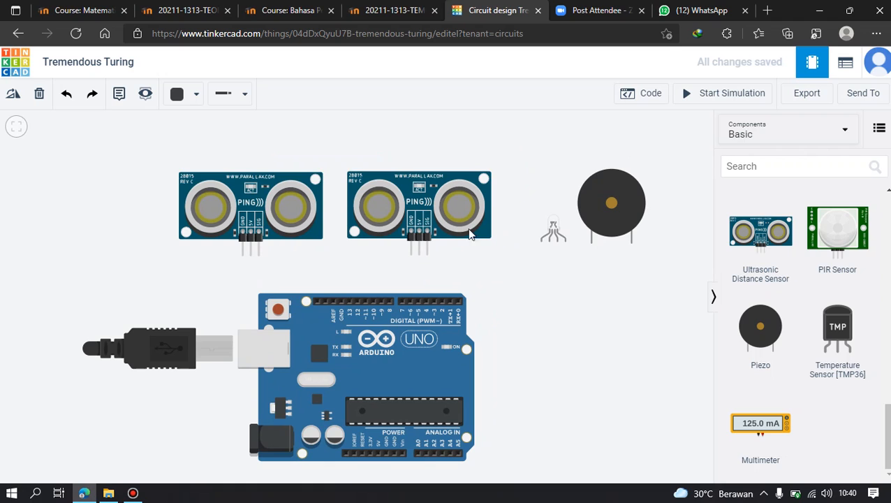
drag(608, 217, 606, 215)
drag(588, 183, 588, 175)
drag(508, 291, 523, 296)
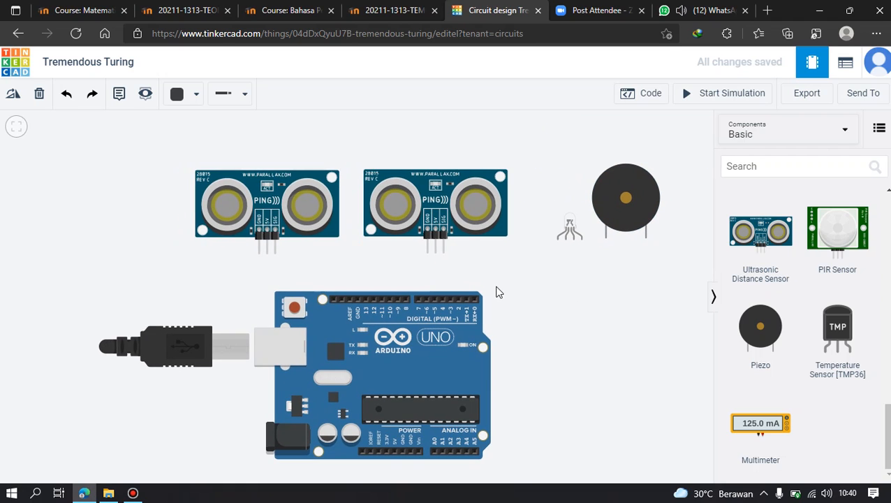
scroll(831, 363, up, 10)
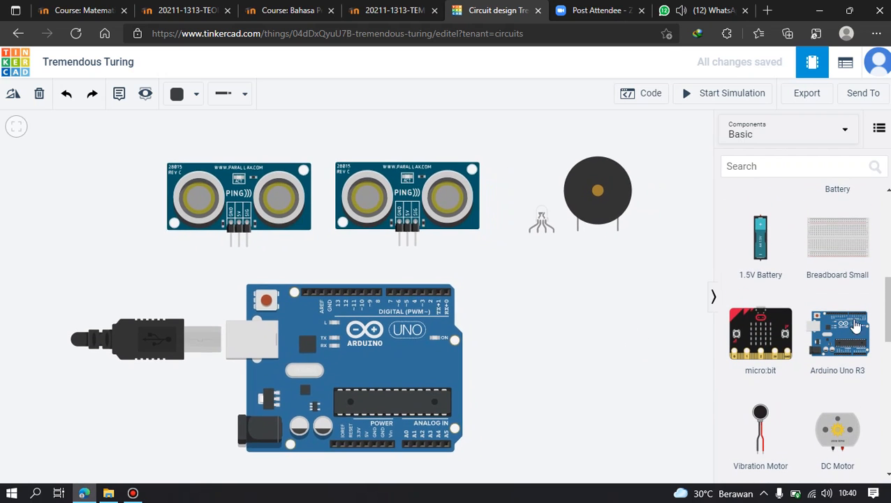
scroll(836, 335, up, 1)
scroll(837, 332, up, 3)
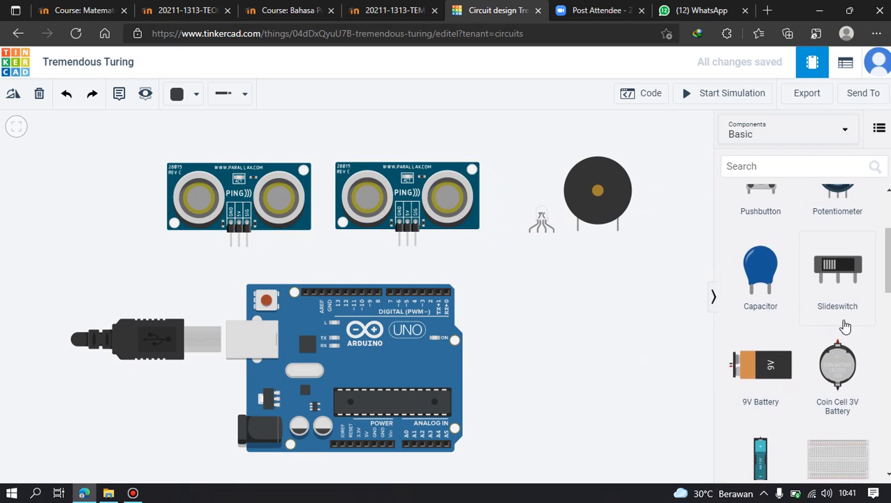
scroll(844, 323, up, 2)
drag(755, 244, 529, 262)
scroll(524, 244, up, 2)
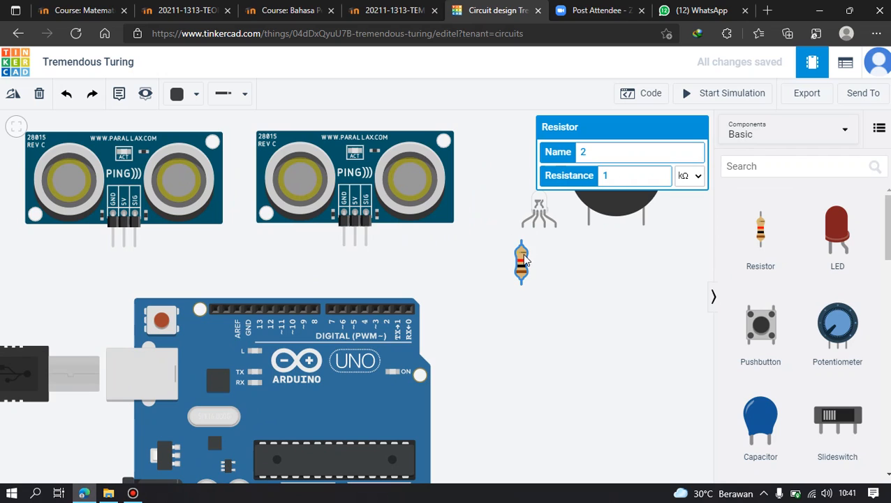
key(ctrl+v)
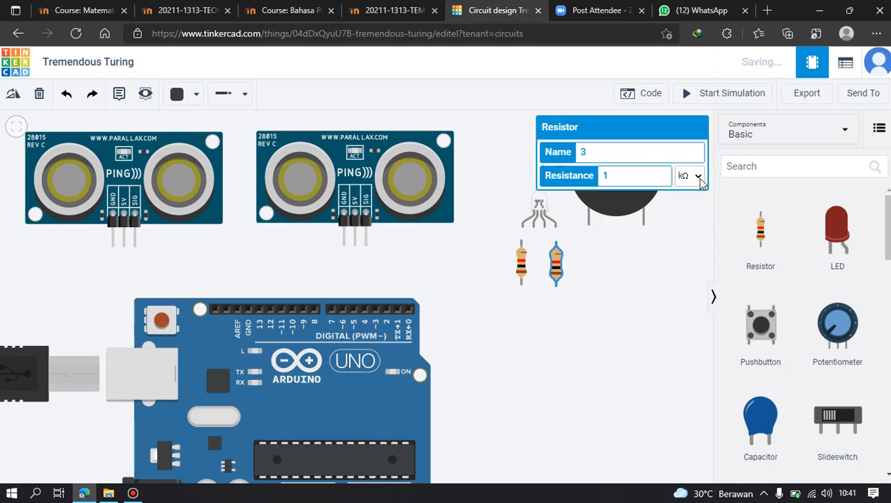
Set the resistance of both resistors to 220 Ω.
click(698, 176)
click(688, 242)
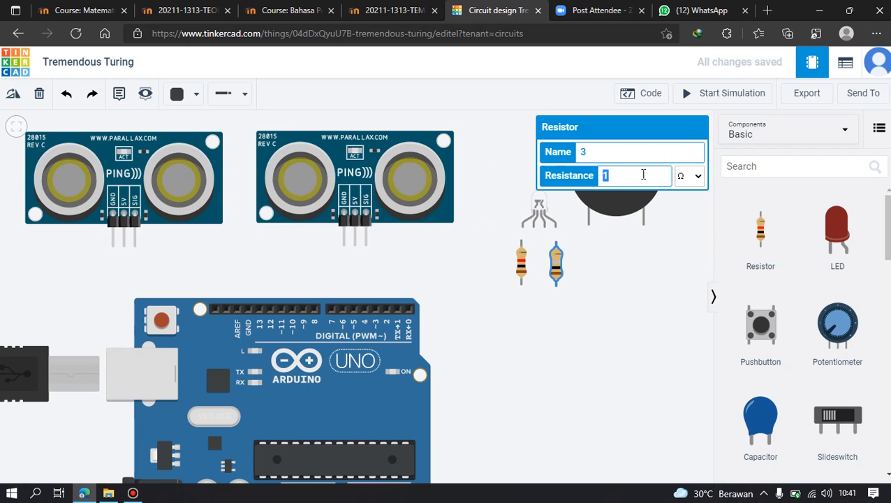
click(521, 270)
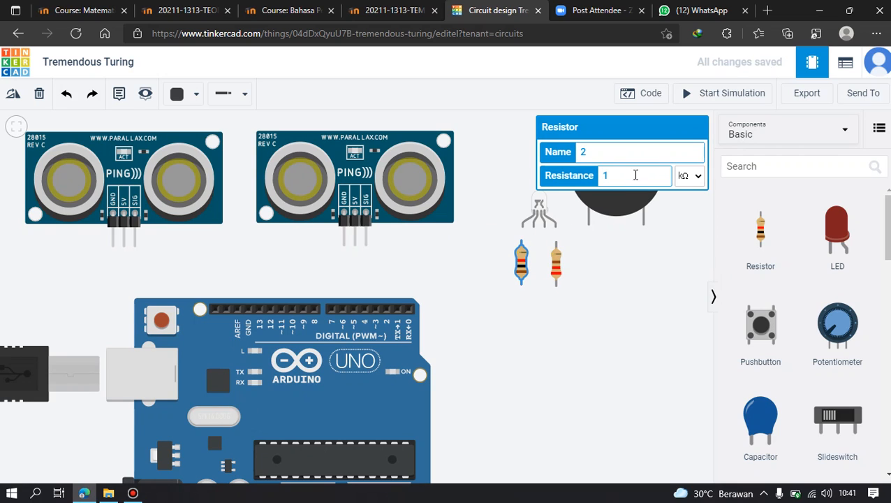
click(699, 177)
click(684, 242)
click(628, 174)
text(220)
Nudge the copied resistor so it lines up level with the first one under the RGB LED.
click(569, 263)
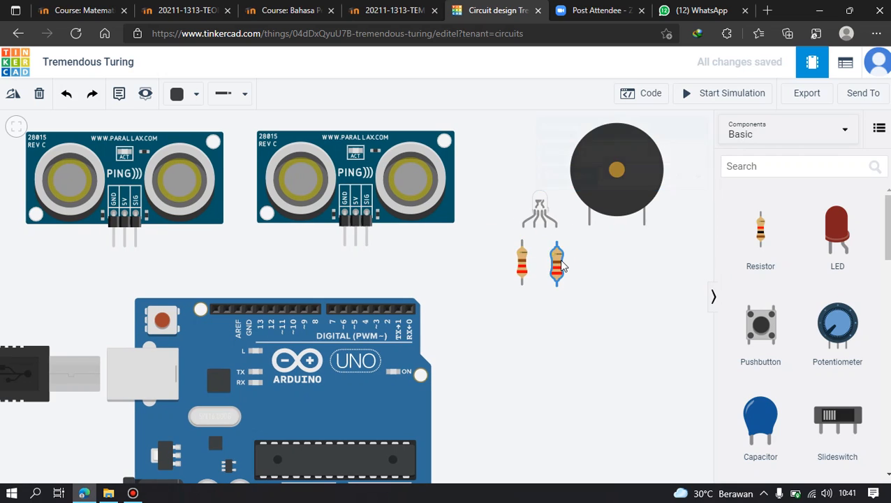
click(561, 262)
click(538, 248)
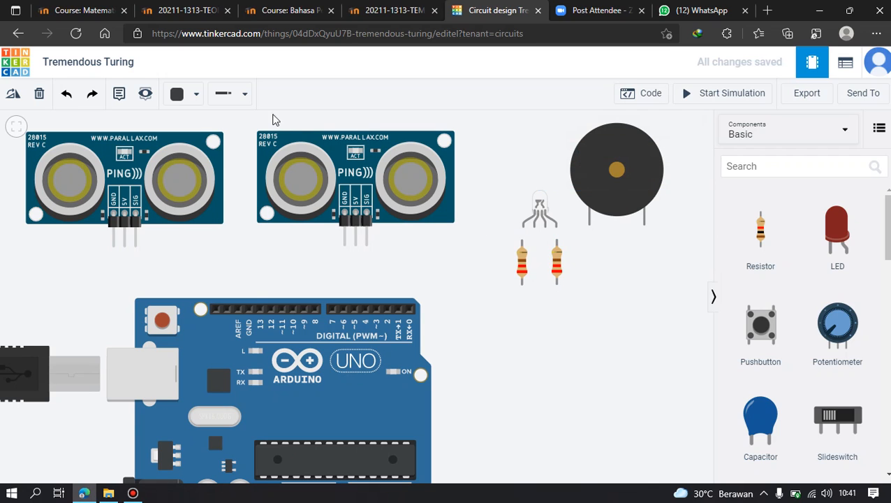
Set the wire color to Red and connect each resistor's upper terminal to the outer RGB LED leg above it.
click(187, 96)
click(187, 157)
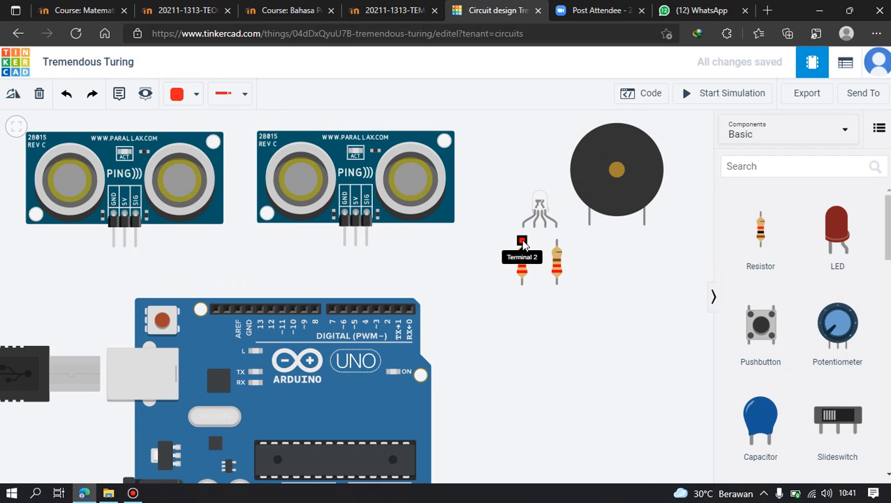
click(523, 227)
click(557, 241)
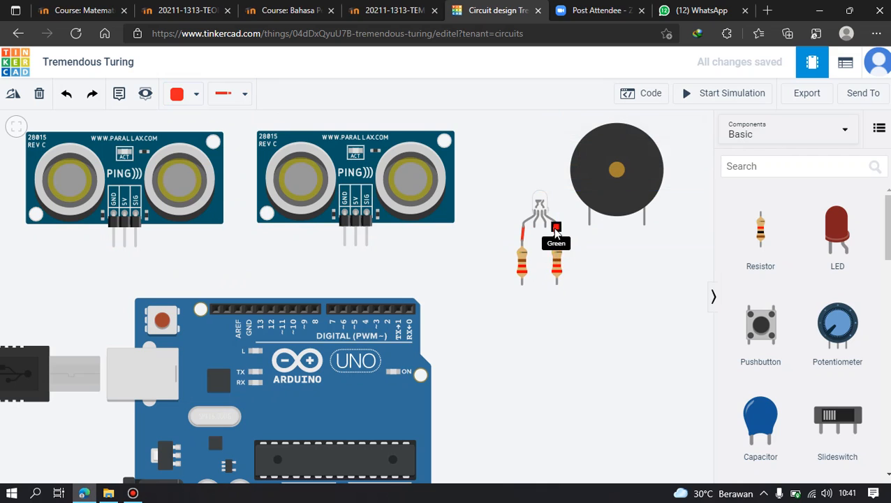
click(557, 227)
click(536, 296)
Wire the left resistor's lower terminal to Arduino digital pin 4 and the right resistor's to pin 2.
click(521, 280)
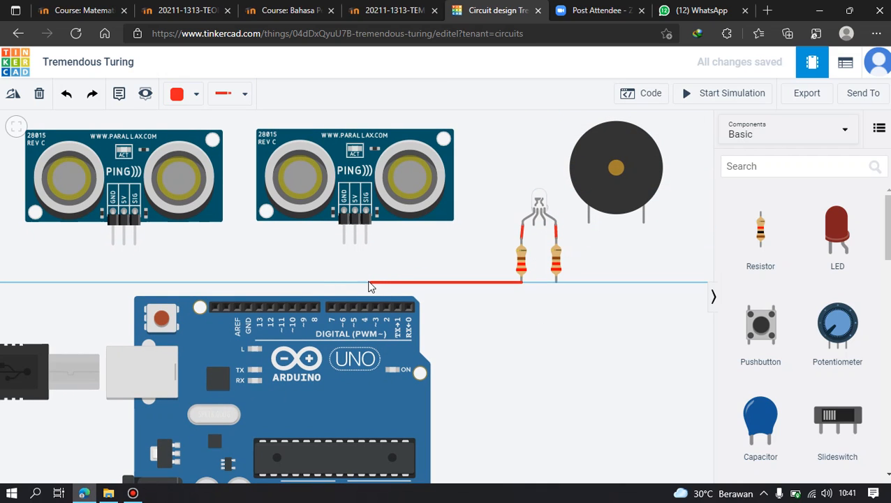
click(363, 284)
click(363, 307)
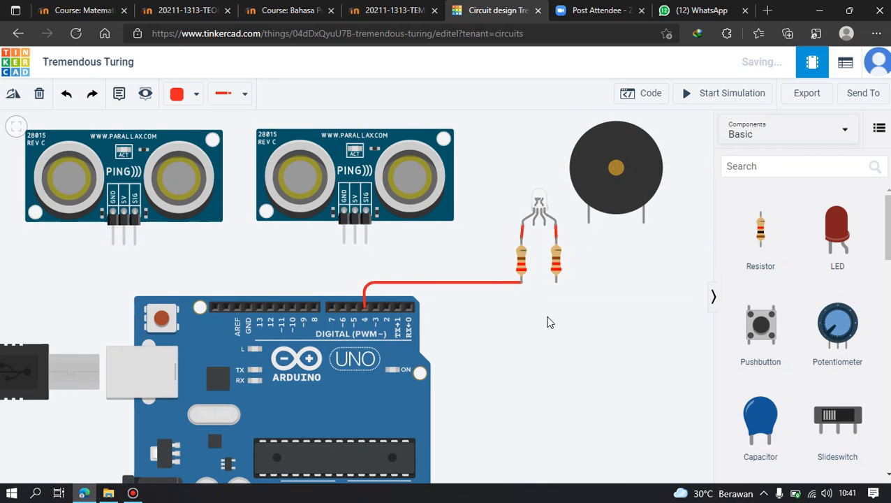
click(556, 280)
click(557, 297)
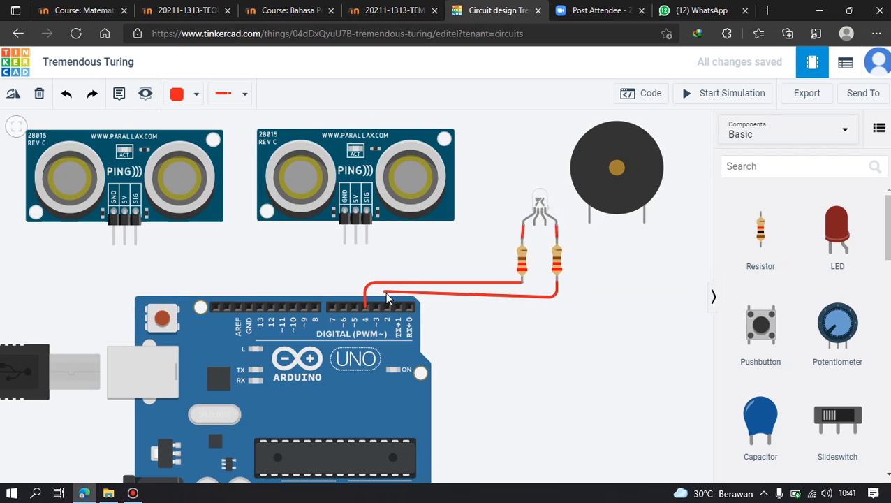
click(387, 305)
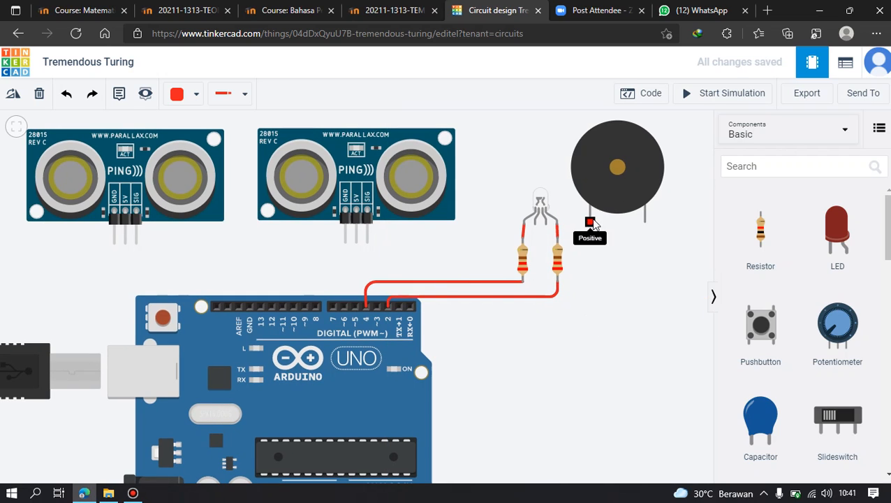
drag(501, 209, 541, 250)
click(630, 263)
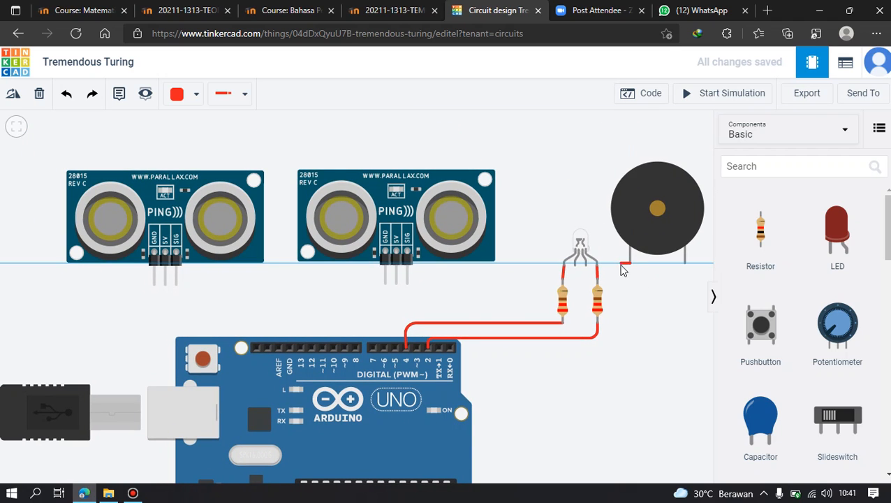
click(614, 210)
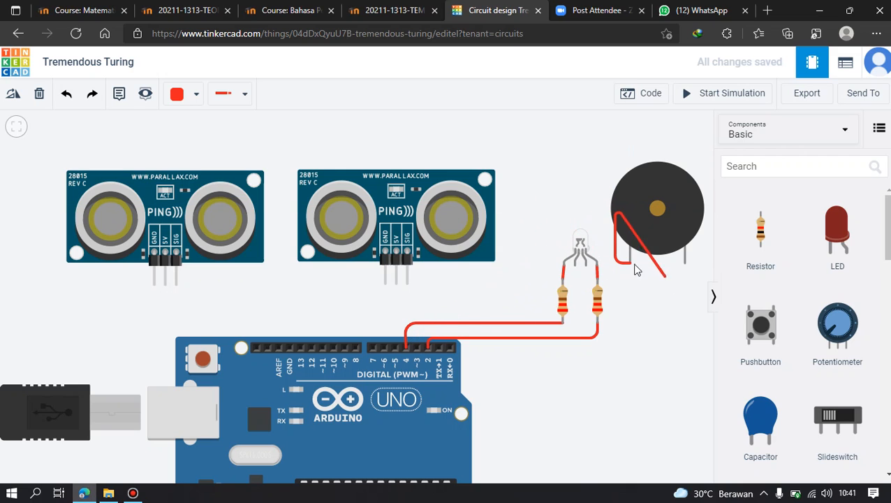
key(Escape)
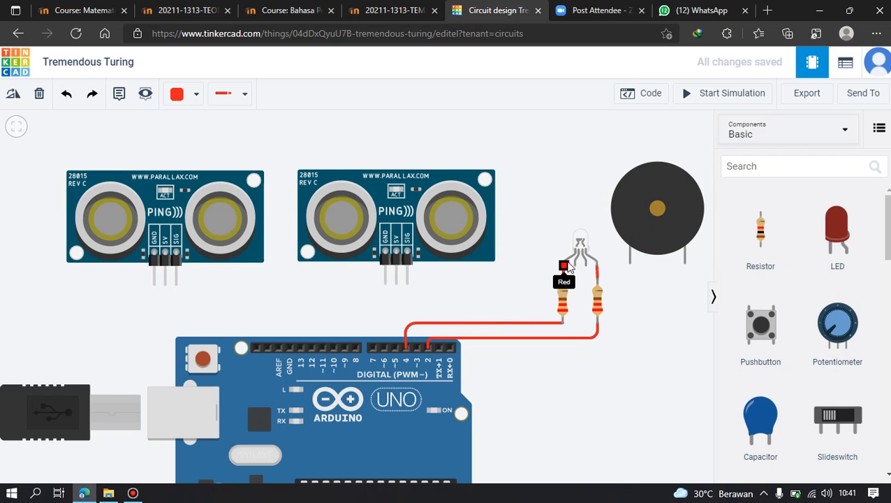
Run a red wire from the piezo's positive leg to Arduino pin 4 and adjust the left resistor wire's corner.
click(630, 264)
click(631, 356)
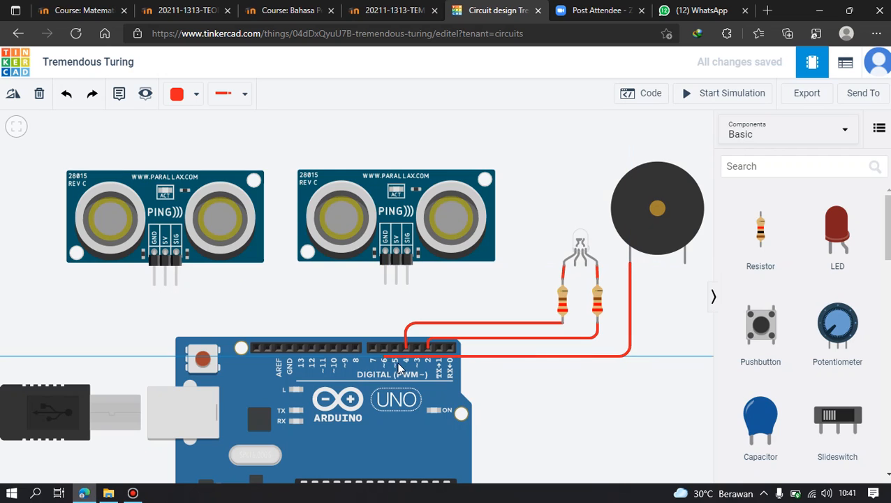
click(405, 355)
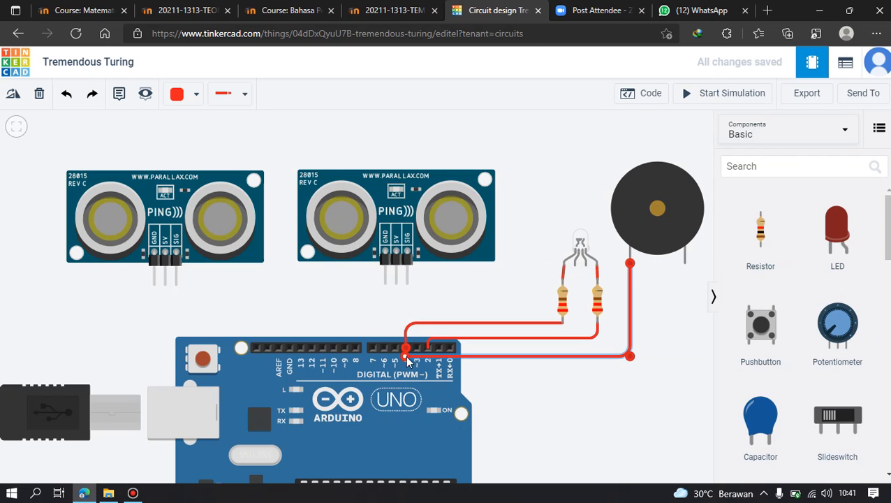
click(407, 332)
drag(407, 323, 408, 323)
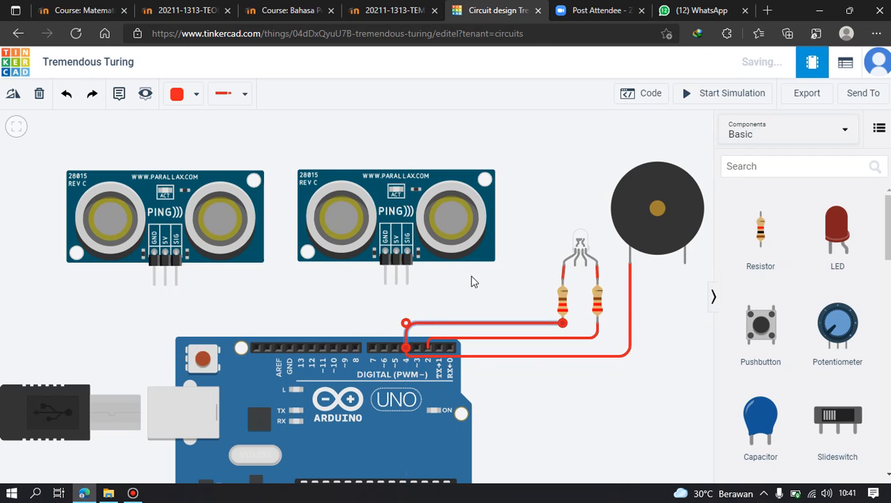
click(472, 281)
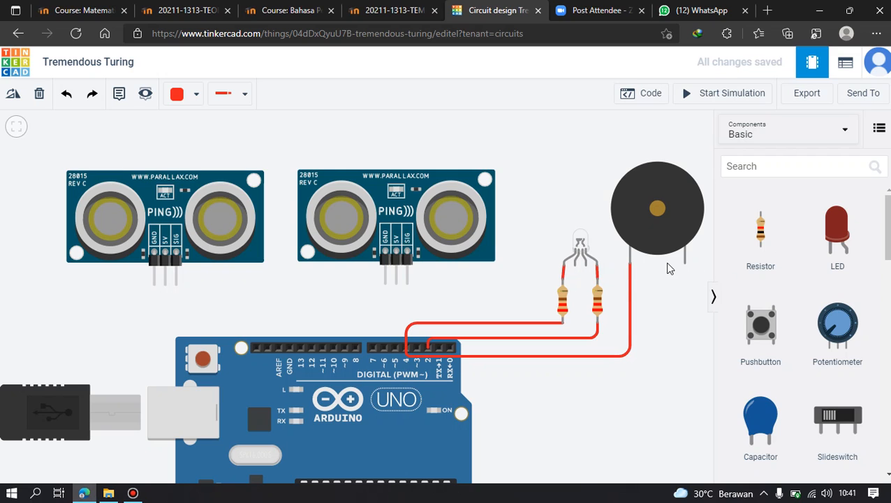
Set the wire color to Black and run a wire from the RGB LED's cathode, routed above it, to the piezo's negative leg.
click(187, 97)
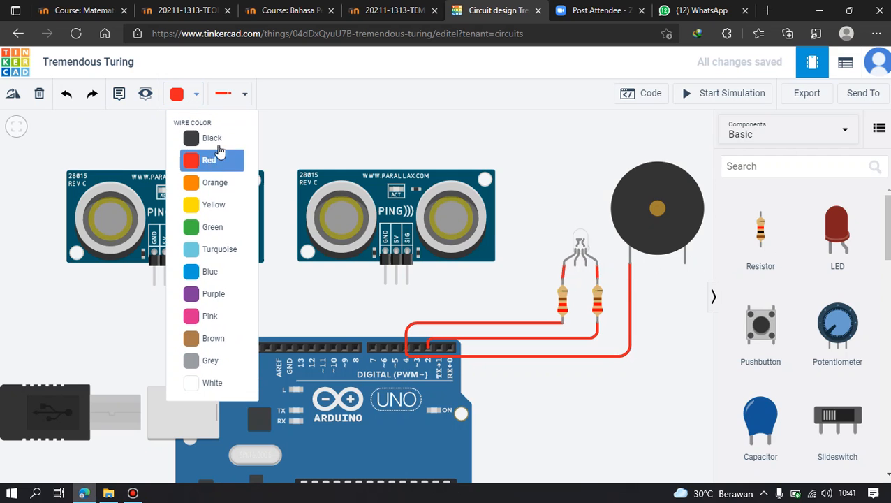
click(189, 135)
click(576, 266)
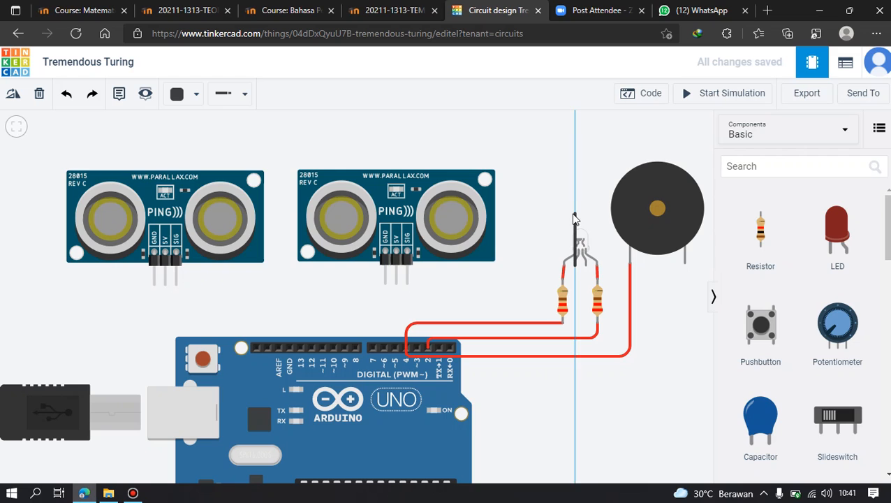
click(576, 212)
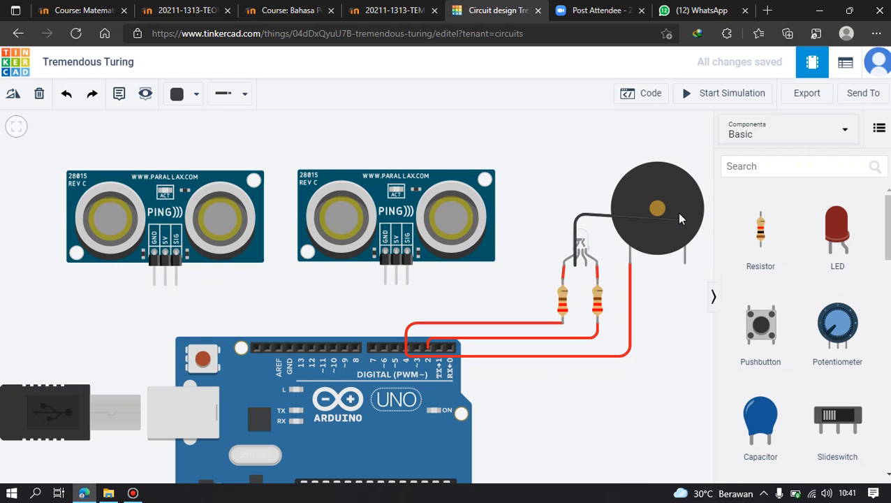
click(685, 264)
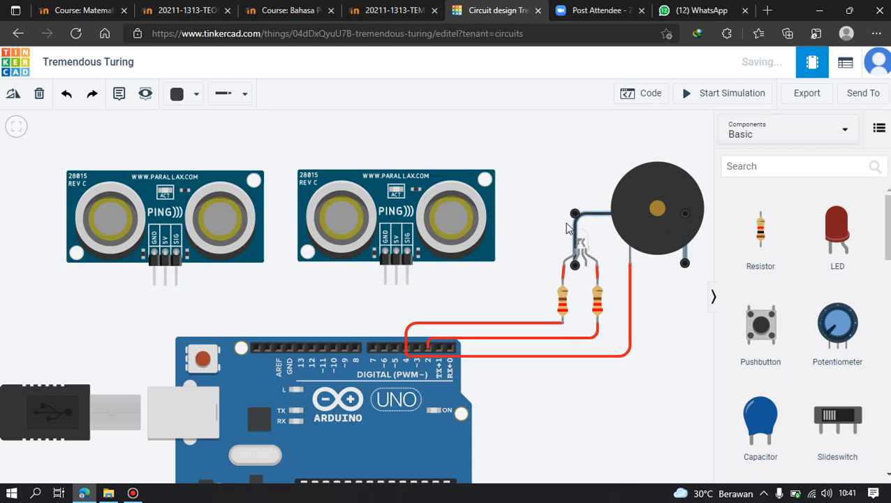
Run black wires from the RGB LED's cathode to the right sensor's GND and from there to the left sensor's GND.
click(576, 266)
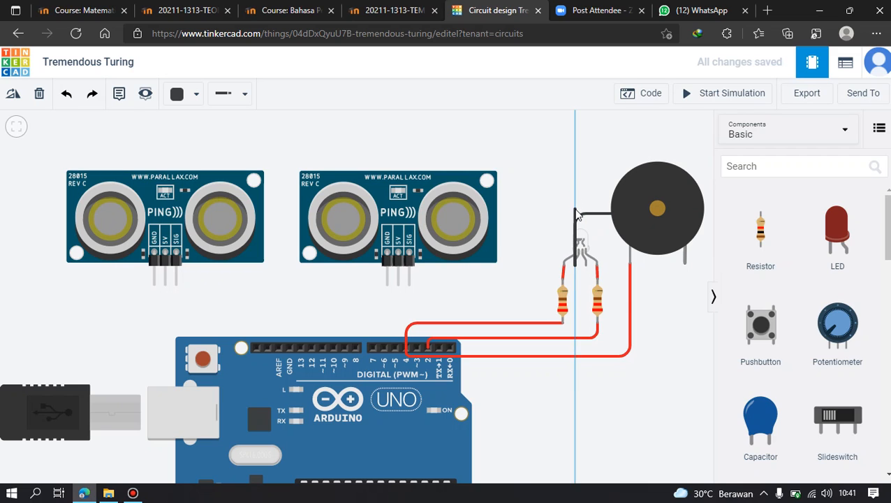
click(576, 208)
click(387, 207)
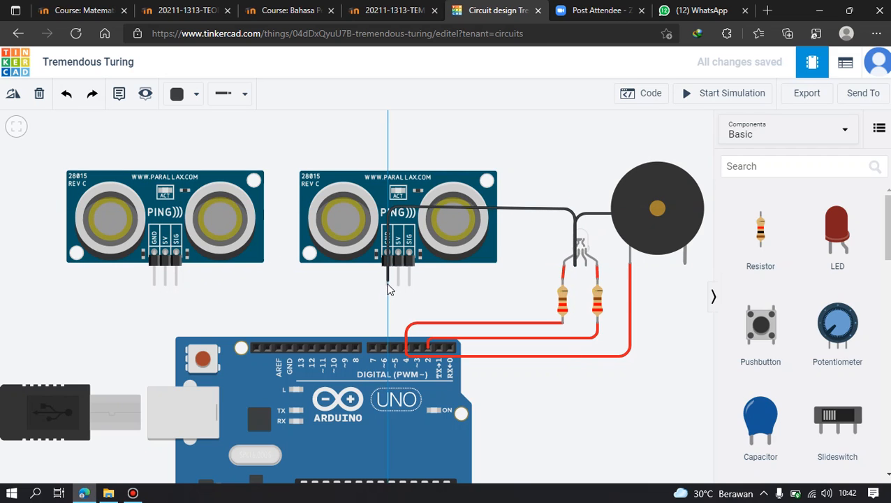
click(389, 281)
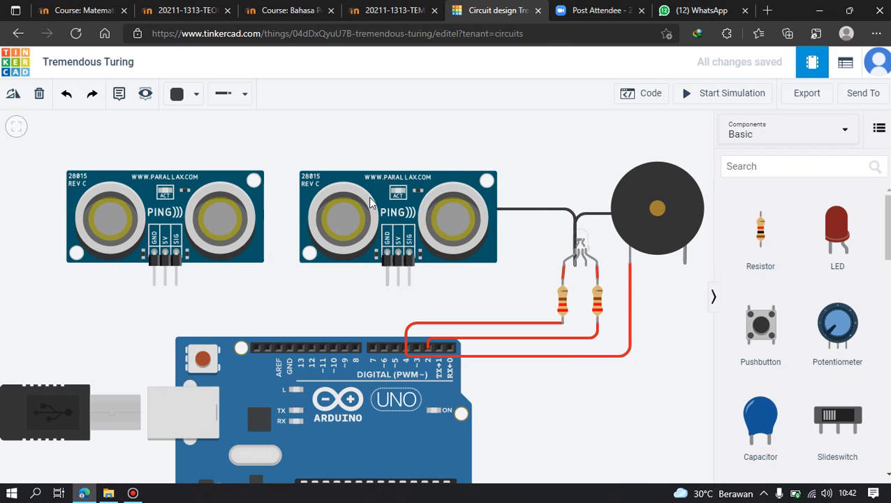
click(388, 282)
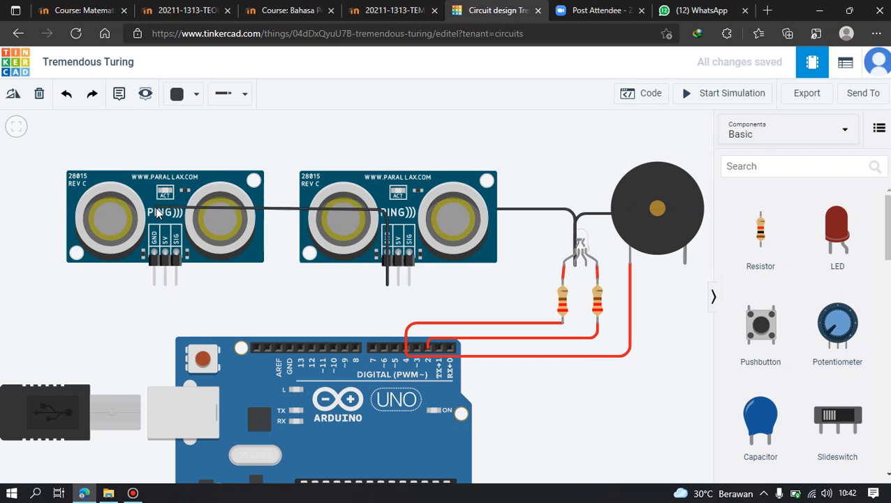
click(154, 282)
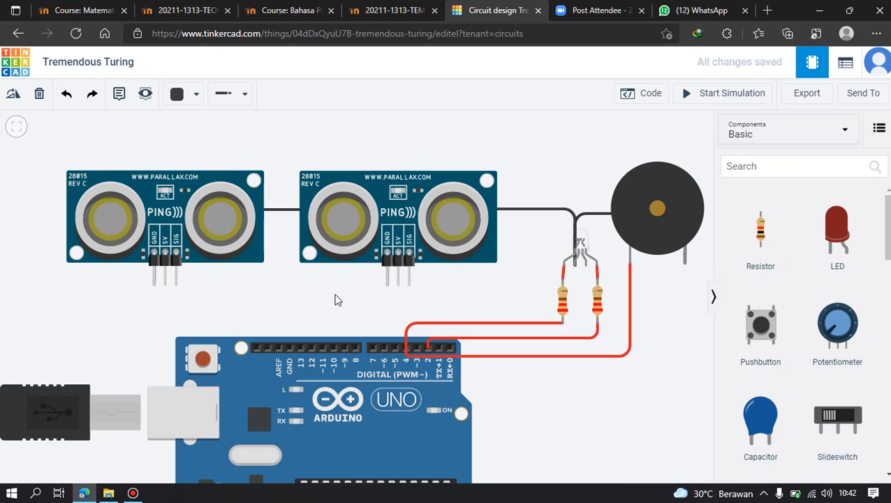
Wire the left sensor's GND pin to the Arduino's GND beside AREF in black and straighten the wire's corner.
click(155, 284)
click(155, 304)
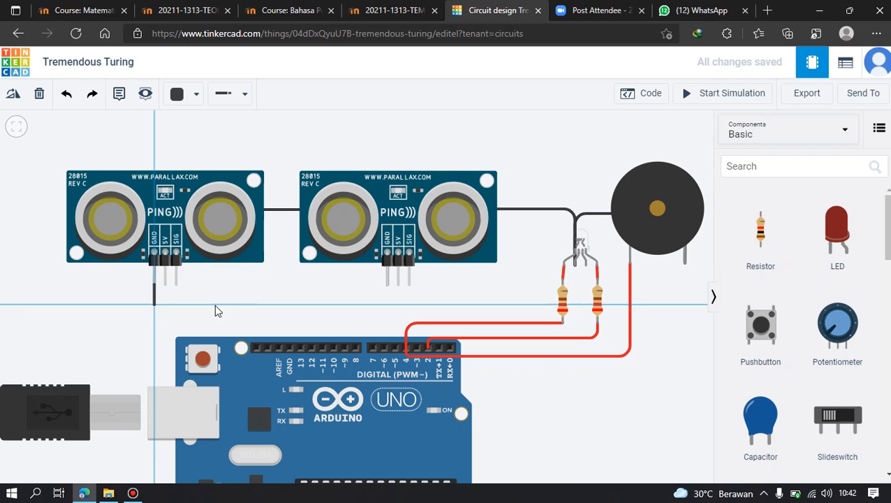
click(289, 304)
click(289, 347)
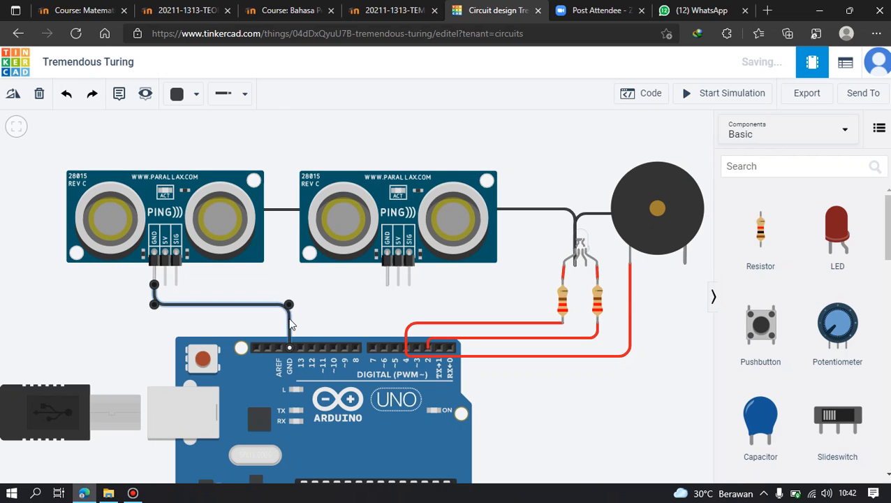
drag(289, 307, 291, 305)
Set the wire color to Red and connect the right sensor's 5V pin to the left sensor's 5V pin.
click(186, 97)
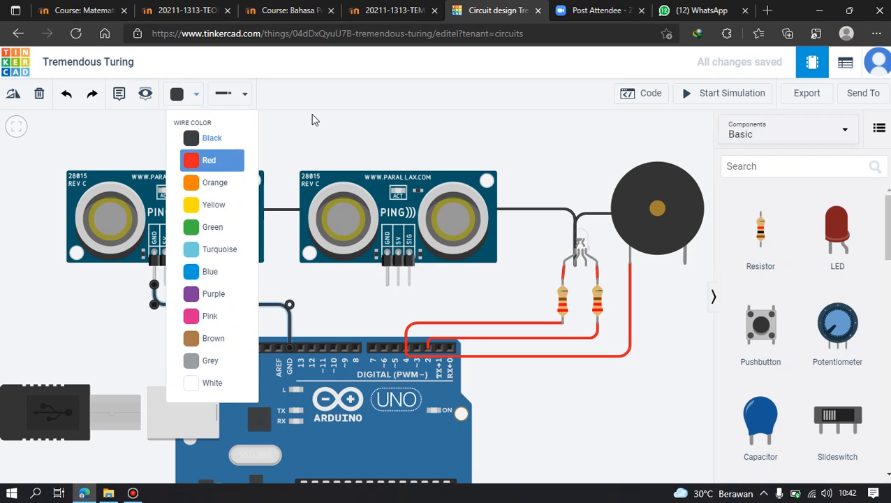
click(313, 117)
click(187, 95)
click(215, 164)
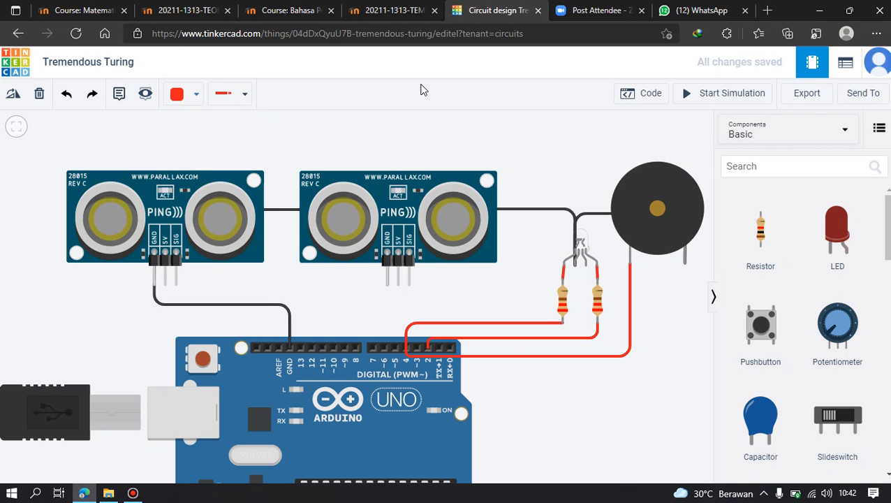
mouse_move(387, 124)
mouse_down()
mouse_move(391, 205)
mouse_move(487, 86)
mouse_move(540, 232)
mouse_move(392, 105)
mouse_move(397, 129)
mouse_up()
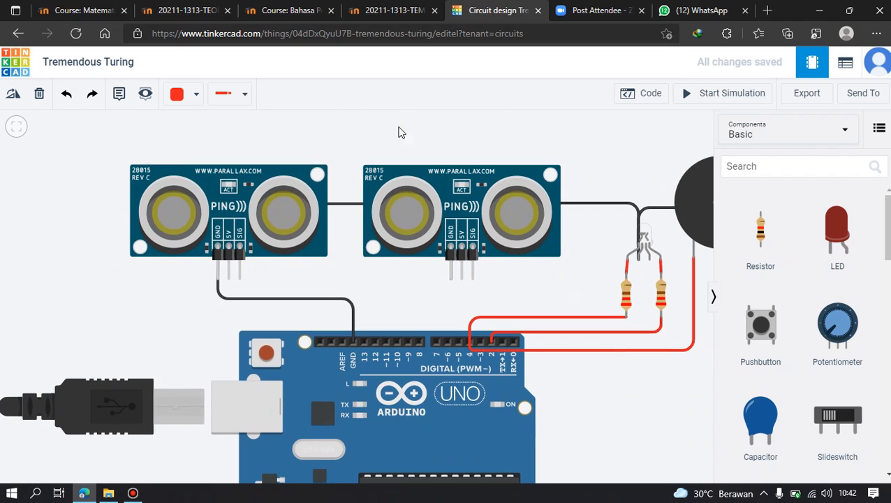
click(464, 281)
click(461, 235)
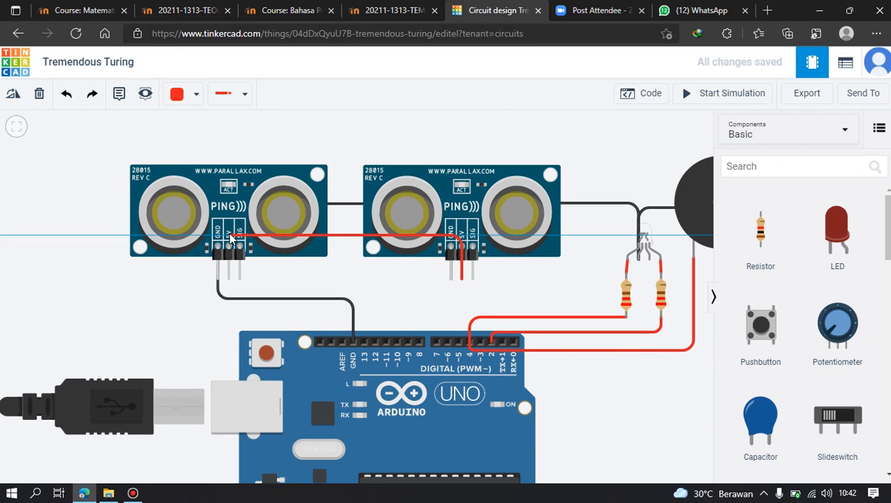
click(230, 236)
click(229, 278)
drag(285, 271, 361, 187)
click(305, 196)
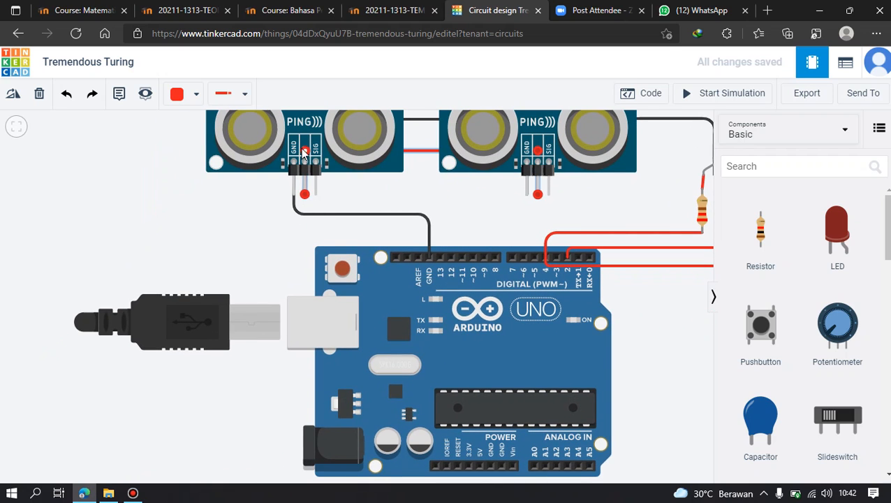
click(305, 194)
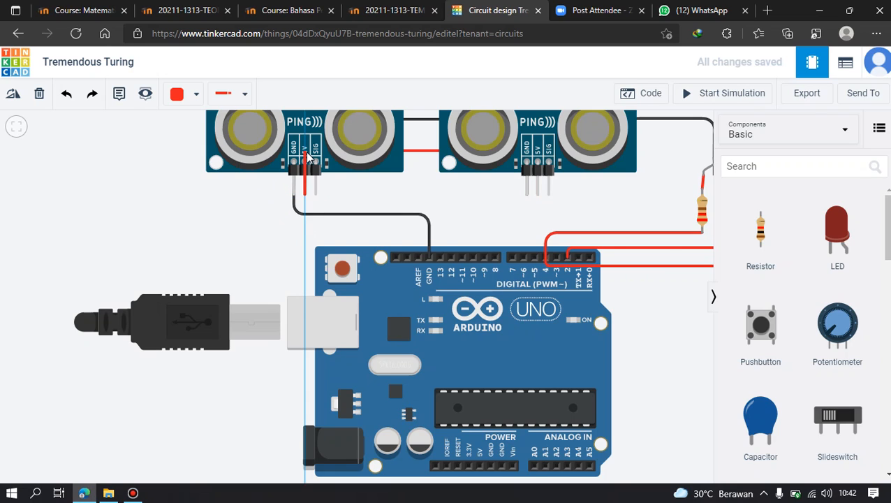
click(259, 152)
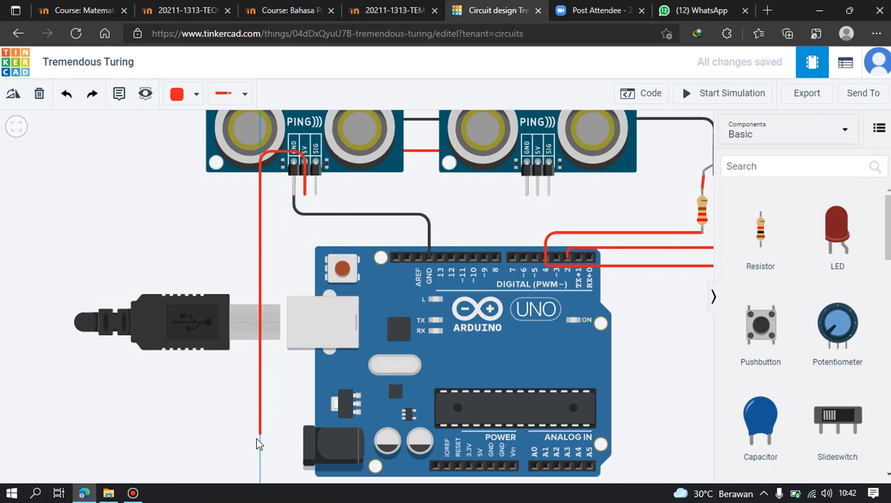
click(274, 415)
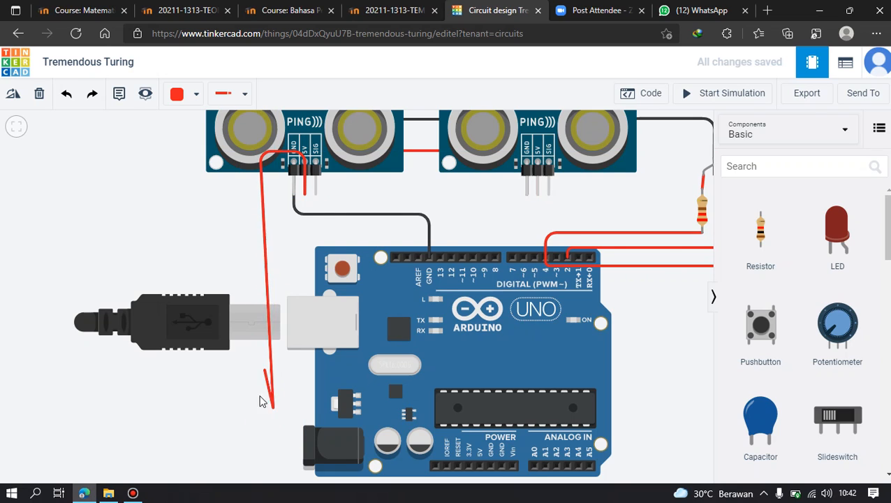
key(Escape)
Run a red wire from the left sensor's 5V pin around the Arduino's USB side to its 5V power pin.
drag(275, 416, 257, 359)
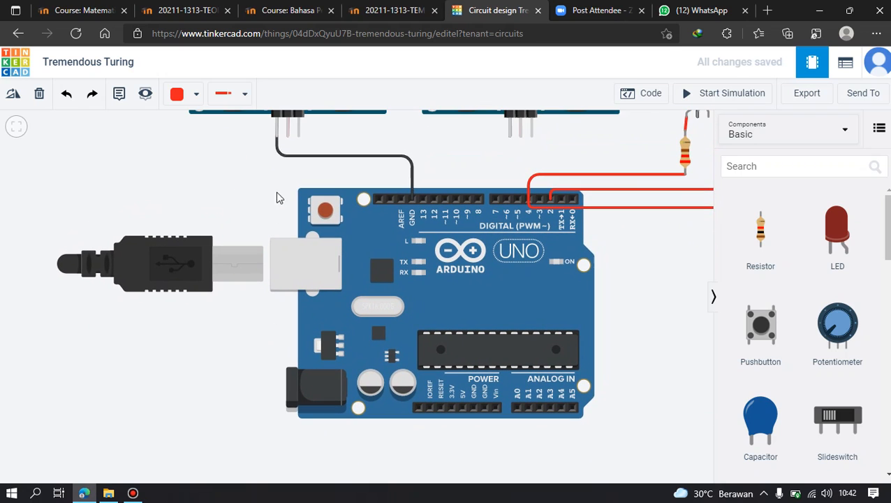
click(287, 133)
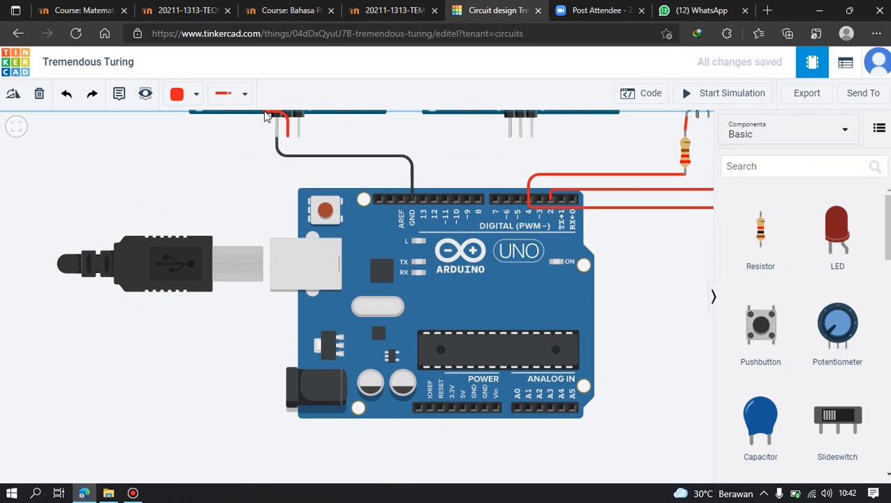
click(264, 428)
click(461, 429)
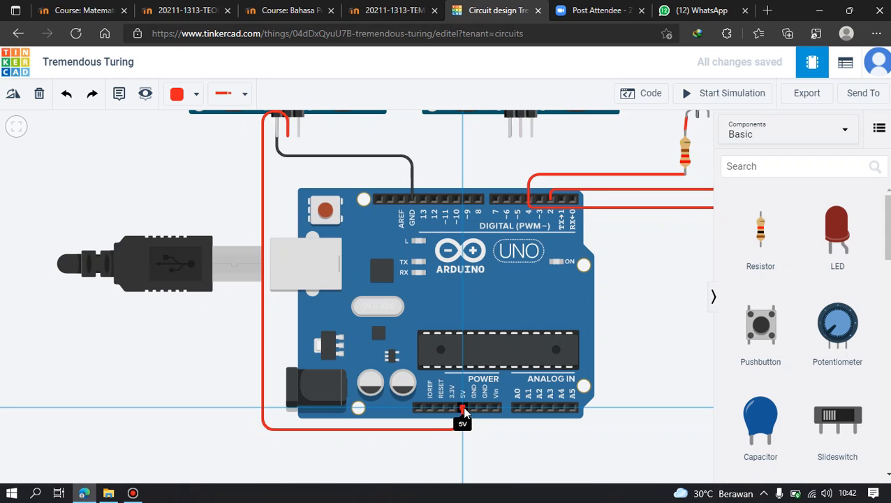
click(463, 407)
click(472, 435)
Set the wire color to Yellow and connect the left sensor's SIG pin to Arduino digital pin 8.
drag(455, 129, 424, 243)
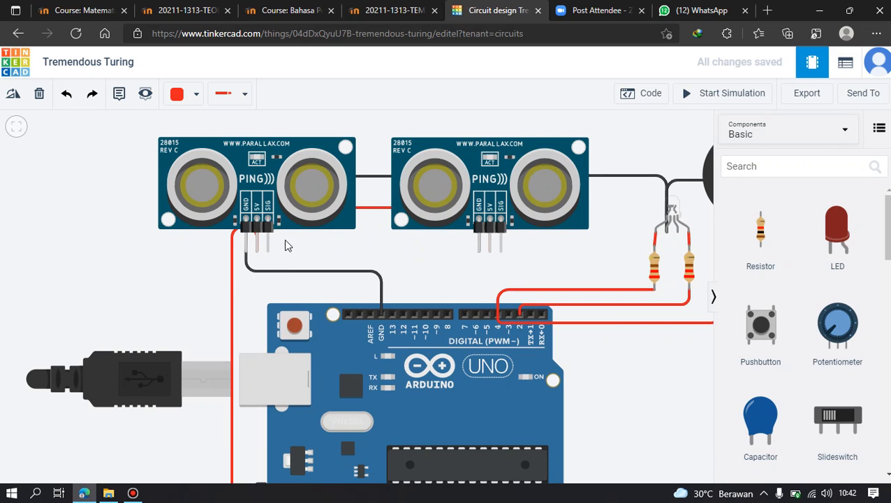
click(195, 96)
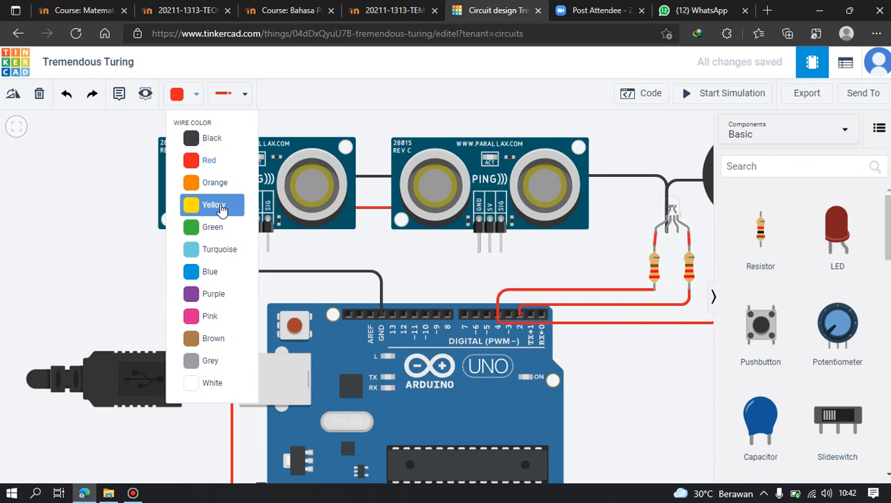
click(207, 201)
click(268, 251)
click(268, 263)
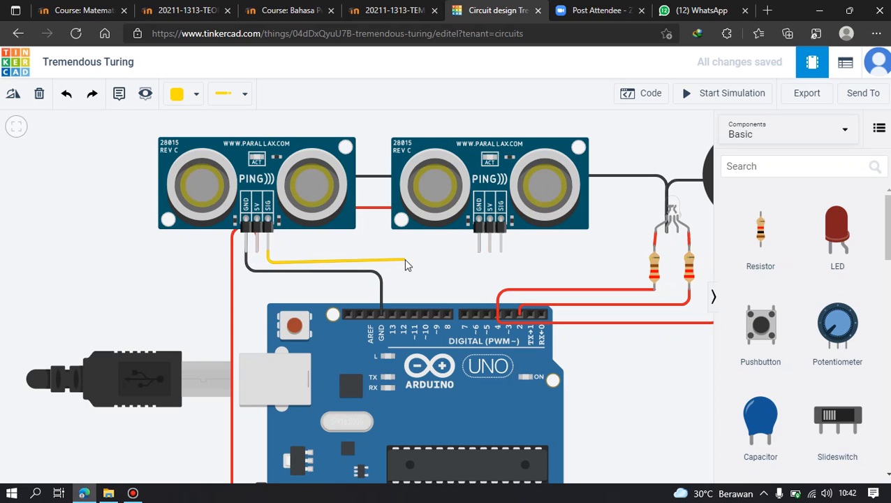
click(446, 263)
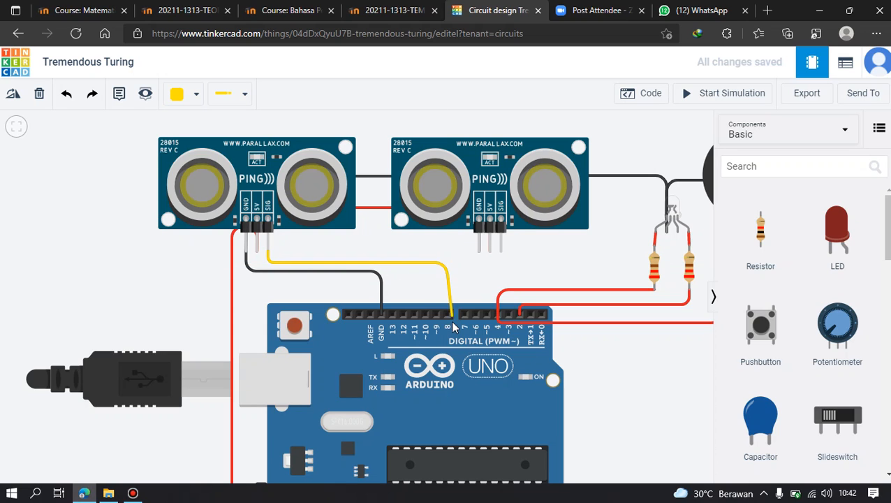
click(447, 315)
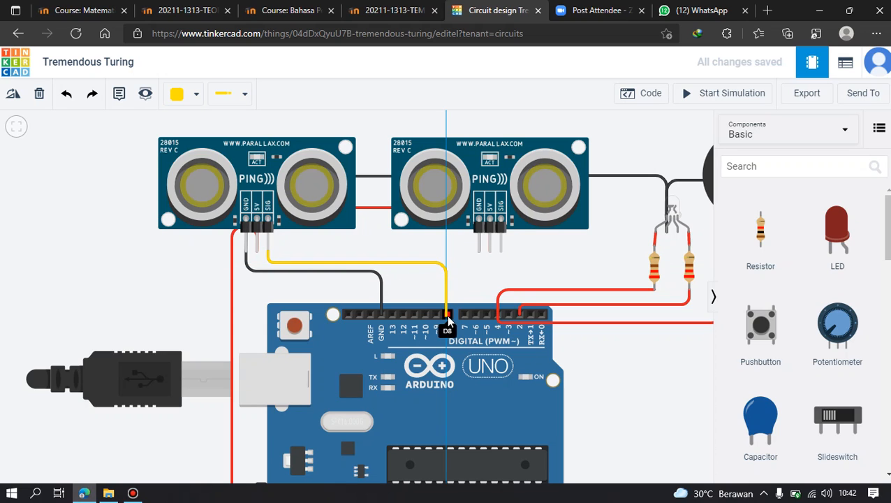
click(460, 270)
Connect the right sensor's SIG pin to Arduino digital pin 7 with a yellow wire.
click(501, 255)
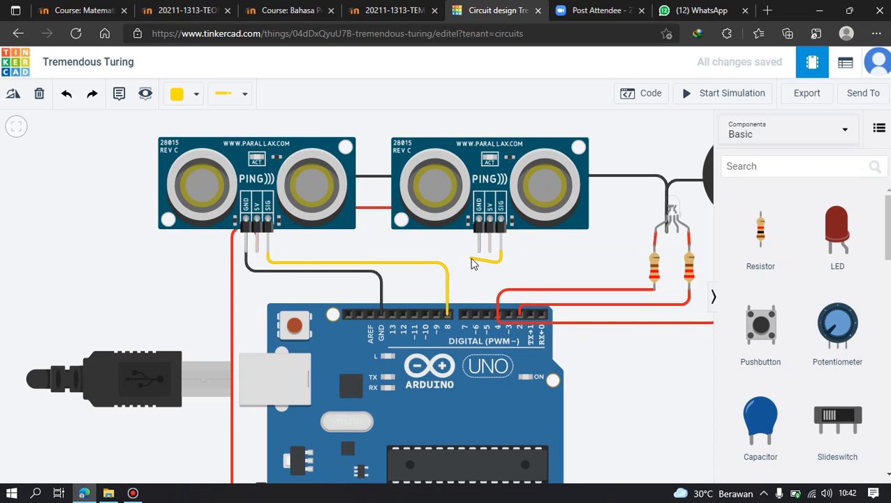
click(465, 263)
click(465, 316)
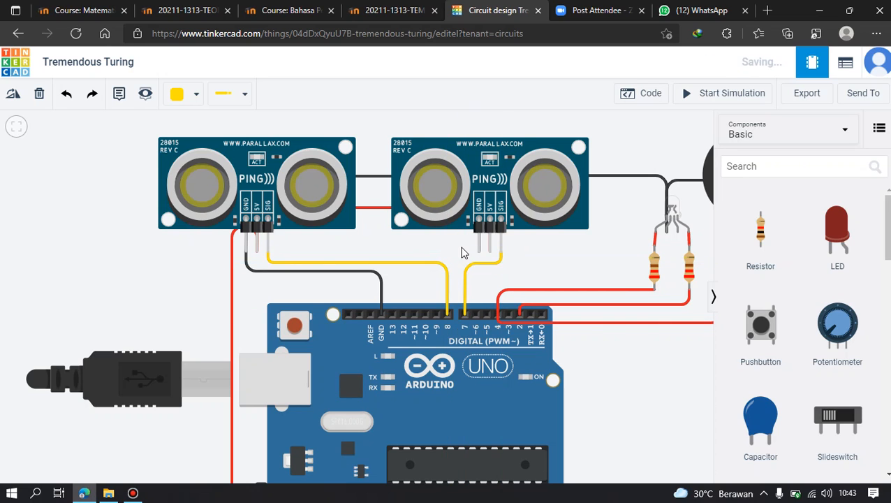
scroll(641, 250, down, 3)
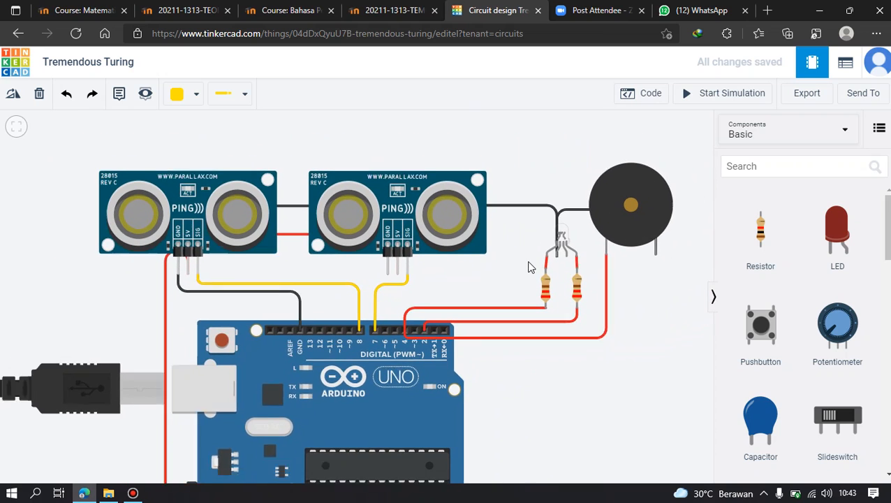
Delete the default built-in LED blink blocks from the Arduino's block code and create a variable named pengunjung.
click(660, 99)
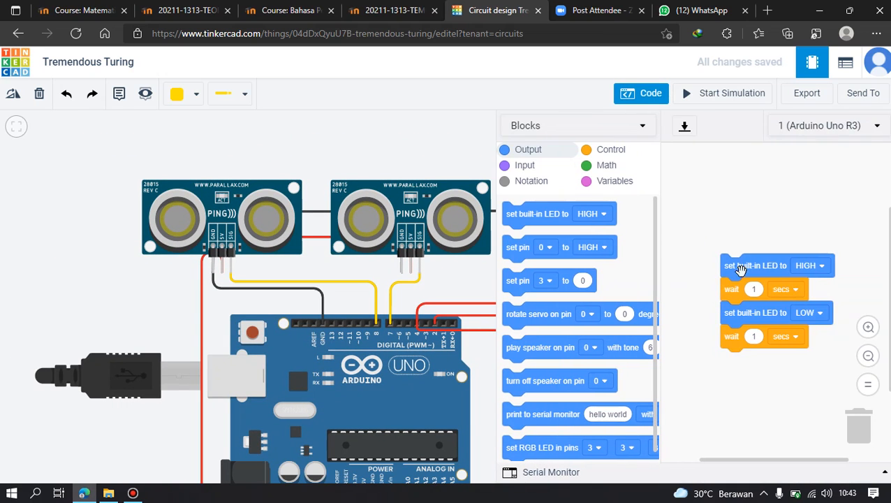
drag(739, 270, 859, 427)
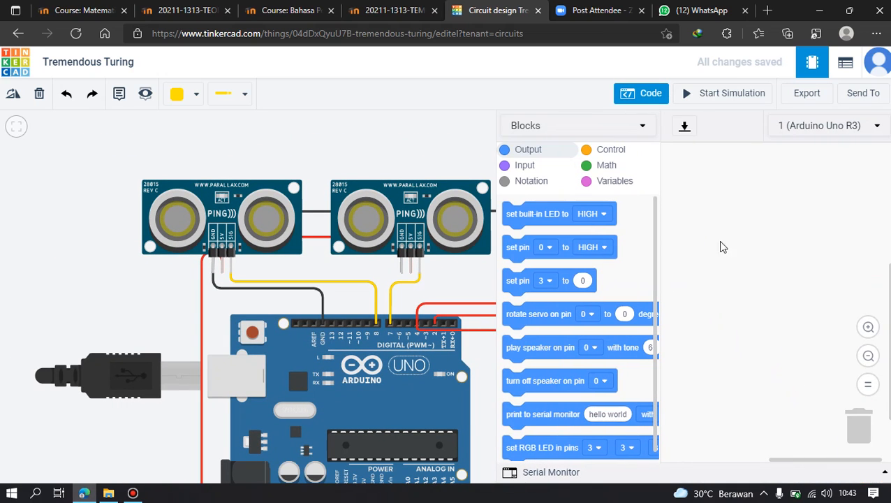
click(589, 183)
click(552, 212)
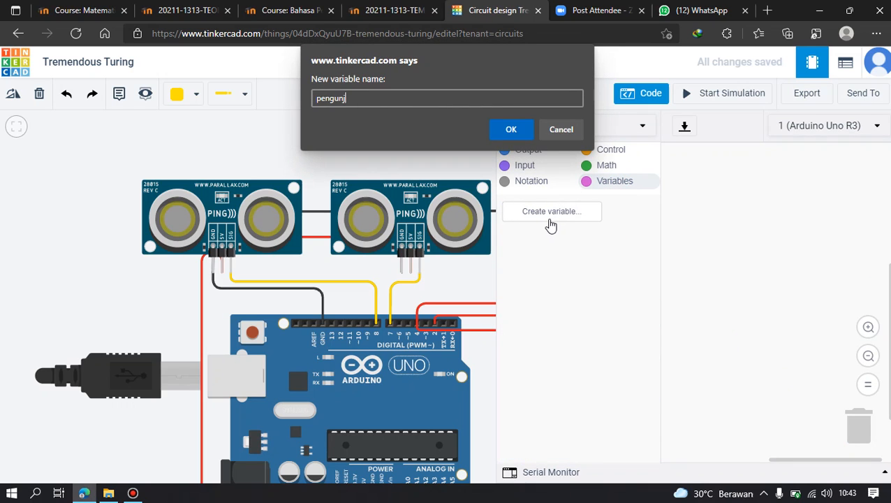
key(Return)
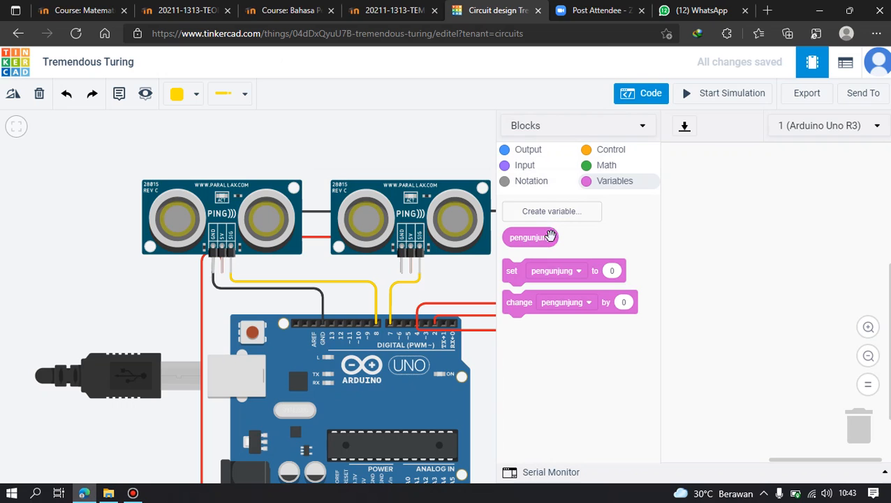
click(535, 155)
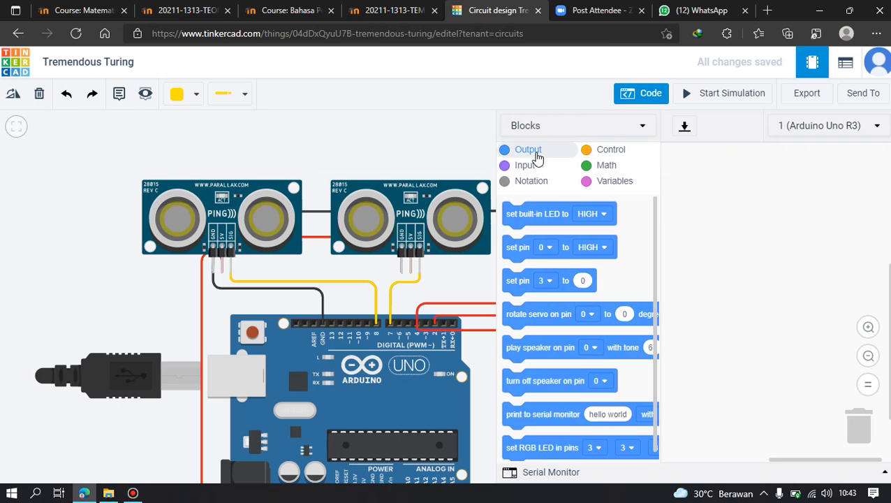
Add an if-then block to the code and use a less-than comparison as its condition.
click(612, 151)
drag(514, 368, 685, 200)
click(525, 167)
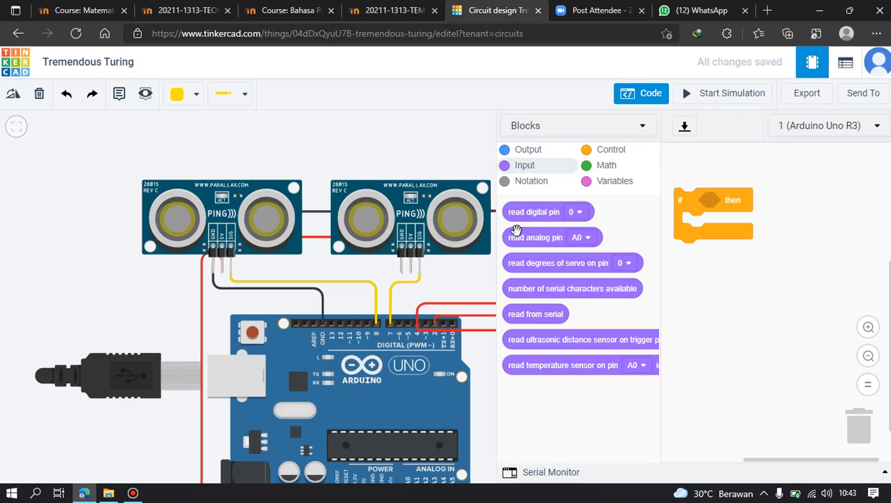
click(603, 168)
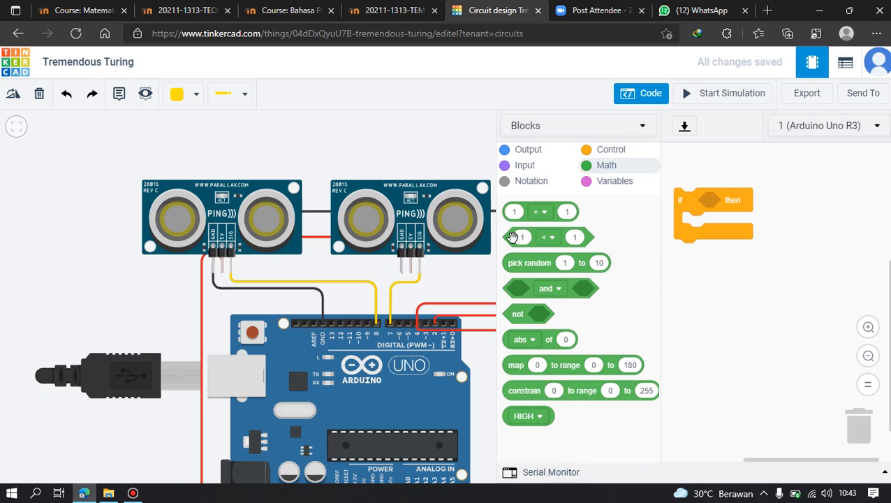
drag(512, 238, 709, 202)
Compare an ultrasonic distance sensor reading on trigger pin 7, in cm, with 30 in the if condition.
click(590, 186)
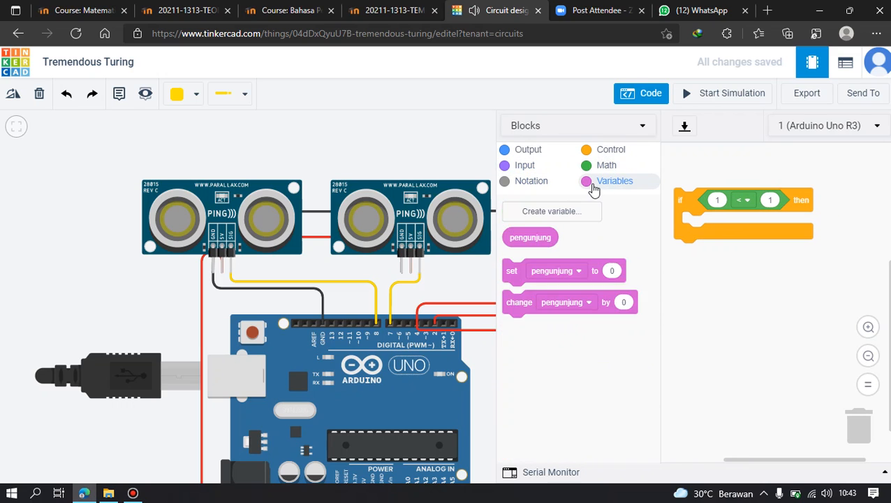
click(530, 167)
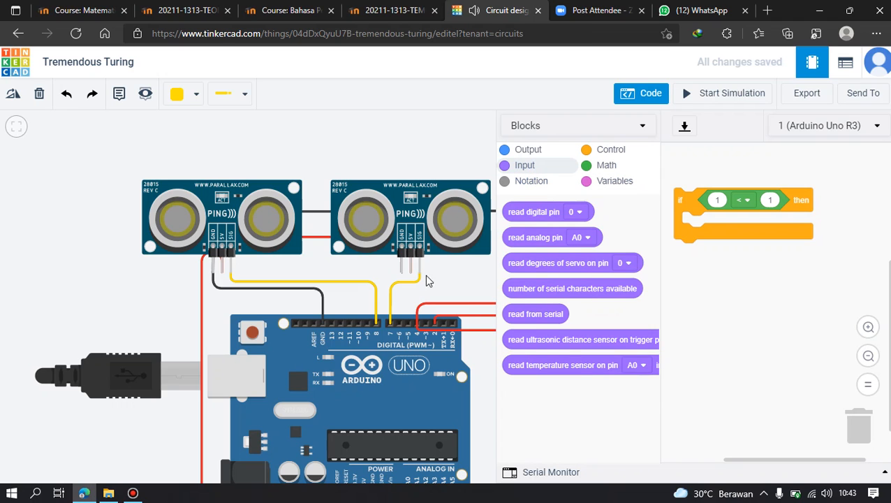
drag(551, 350, 727, 204)
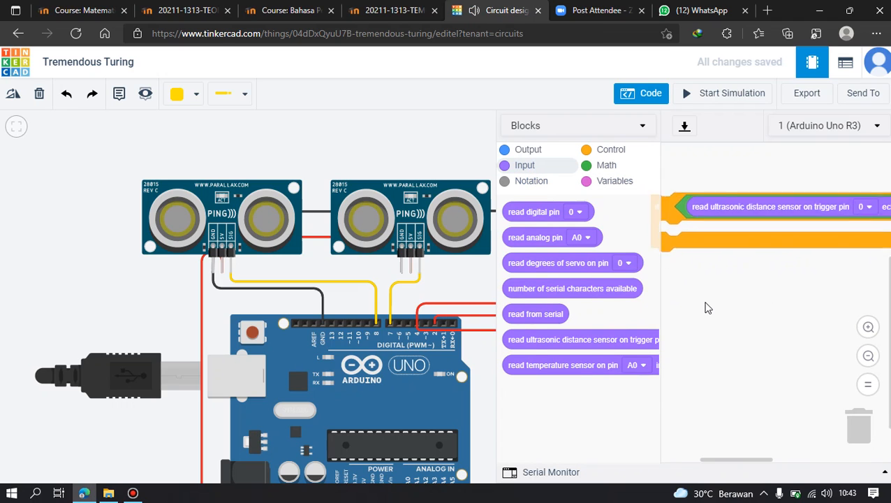
click(714, 211)
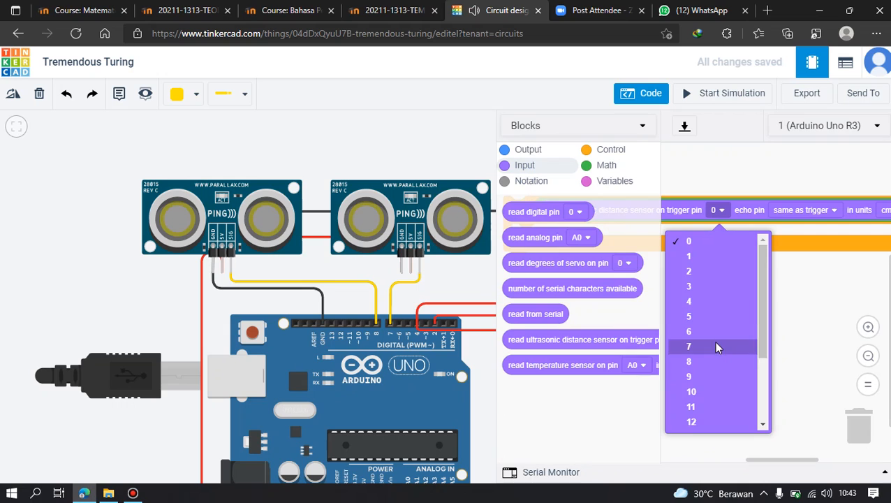
click(714, 341)
drag(887, 291, 788, 277)
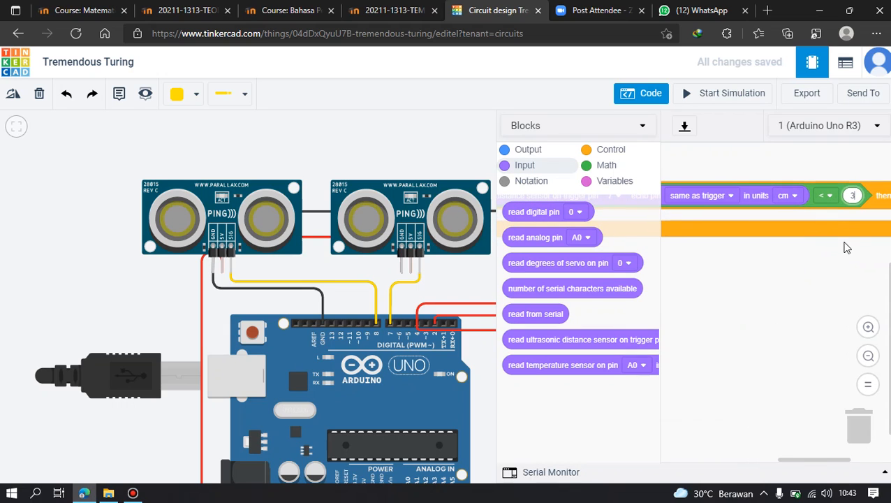
drag(740, 271, 831, 251)
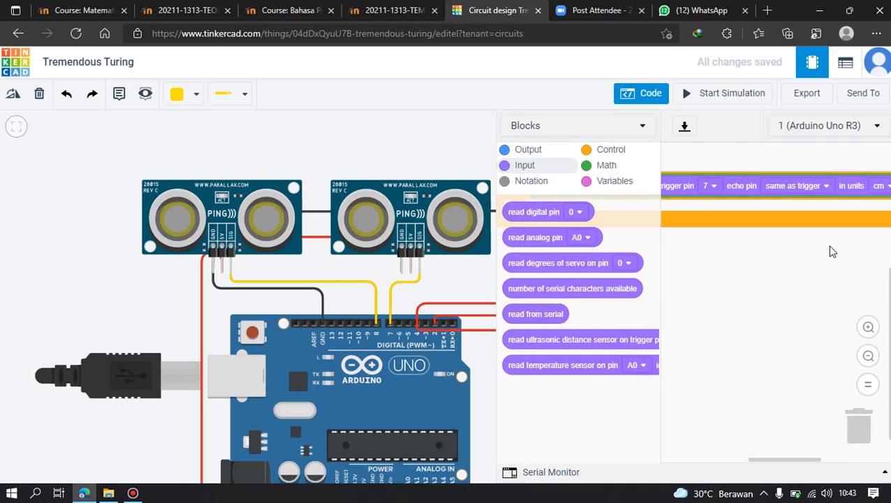
click(869, 357)
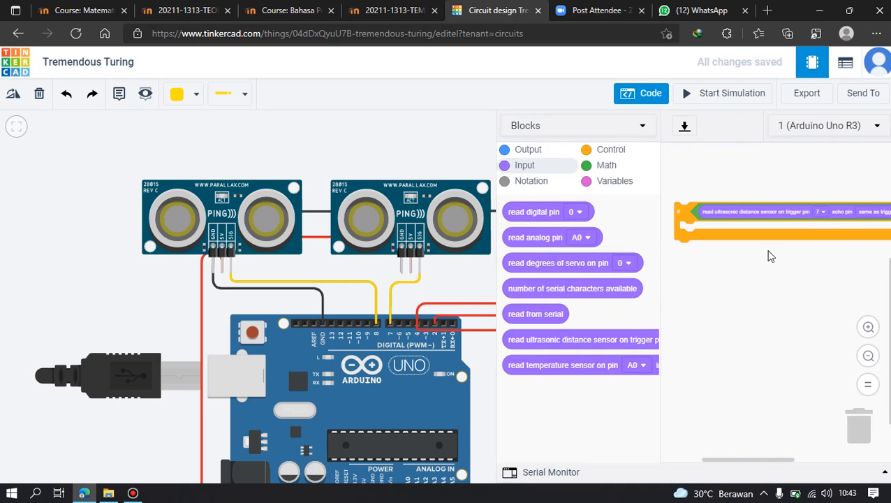
click(870, 327)
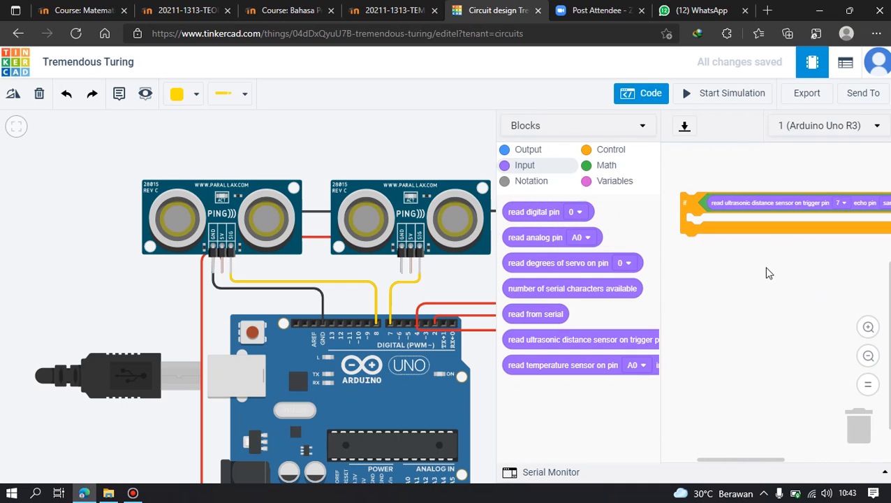
Add a note reading "Sensor Pengunjung Masuk" beside the left ultrasonic sensor.
click(119, 93)
click(133, 222)
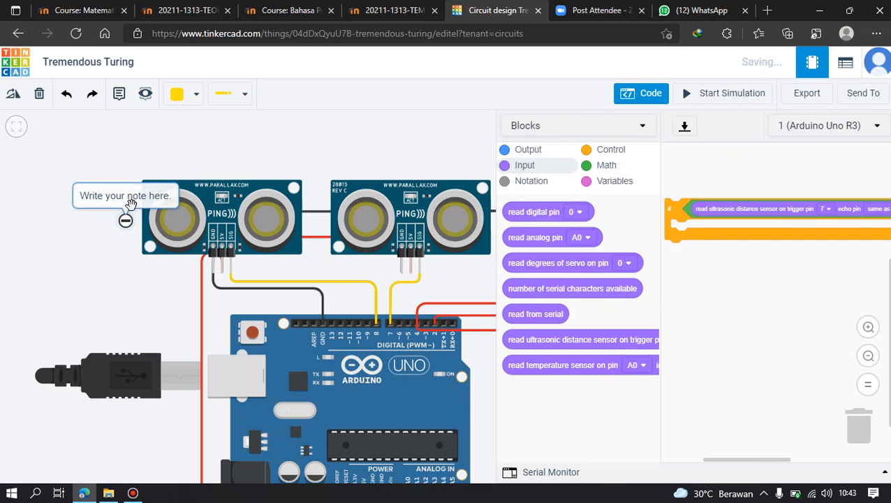
click(88, 213)
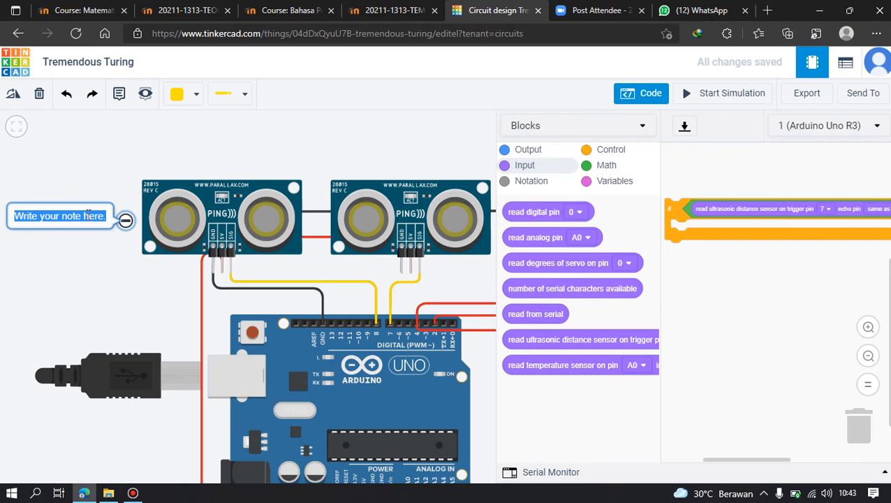
text(Sensor Pe)
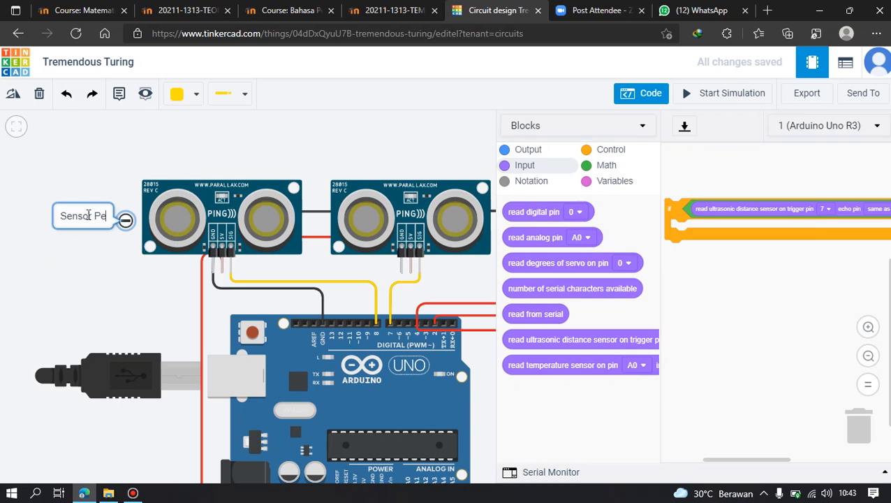
text(ngun)
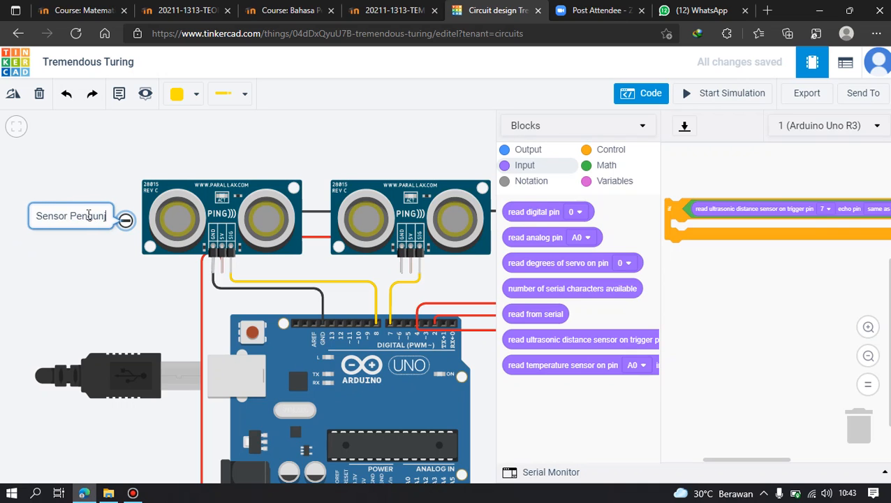
text(jung Masuk)
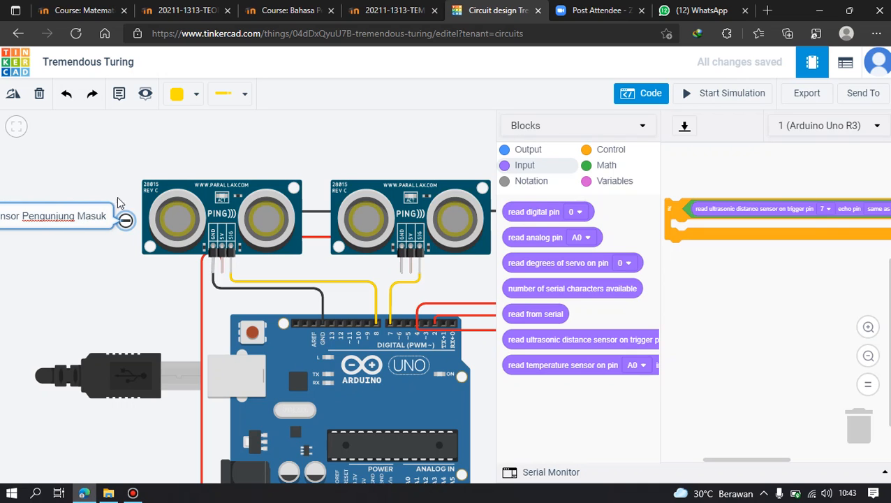
click(211, 164)
Add a note reading "Sensor Pengunjung Keluar" between the right ultrasonic sensor and the piezo.
drag(385, 138, 281, 173)
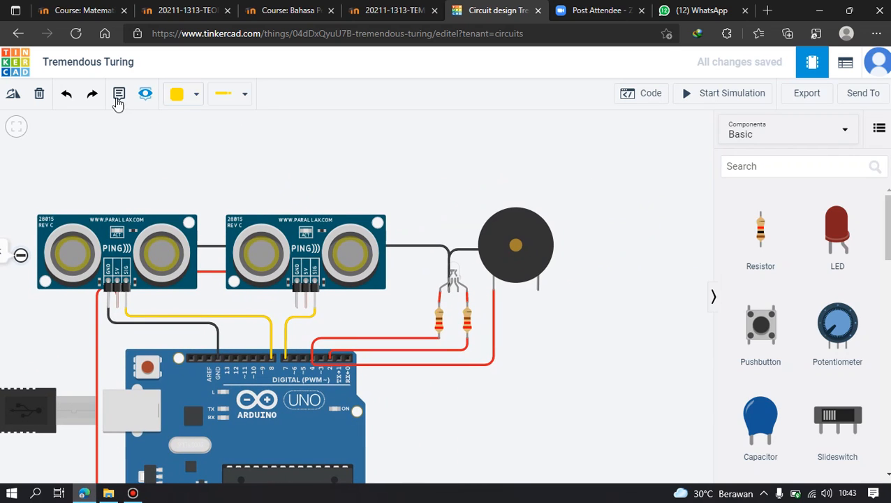
click(119, 95)
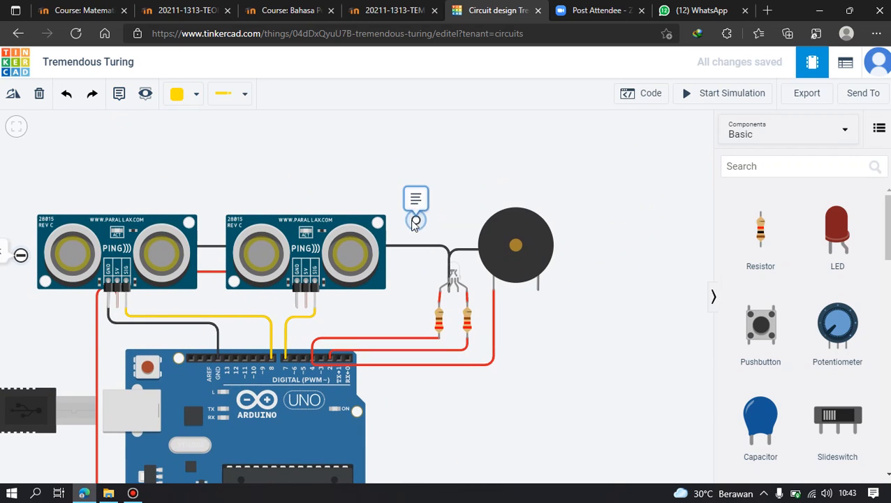
click(409, 220)
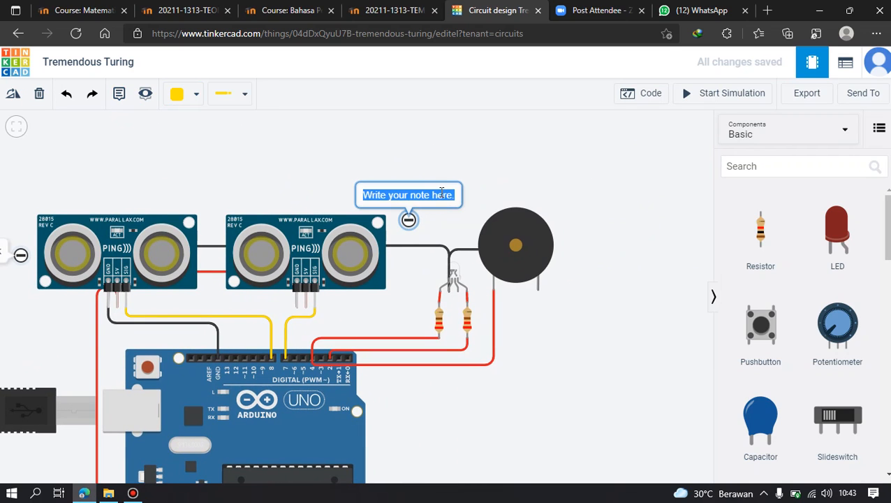
text(Sensor Pen)
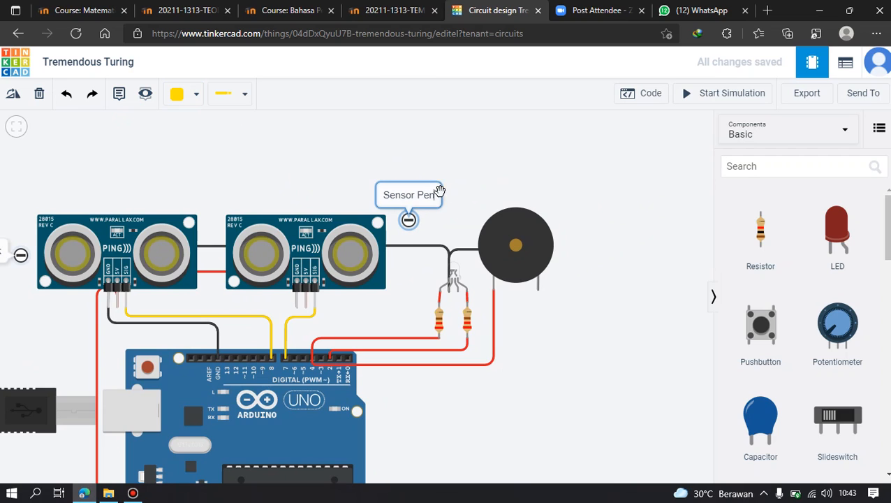
text(gunjung Keluar)
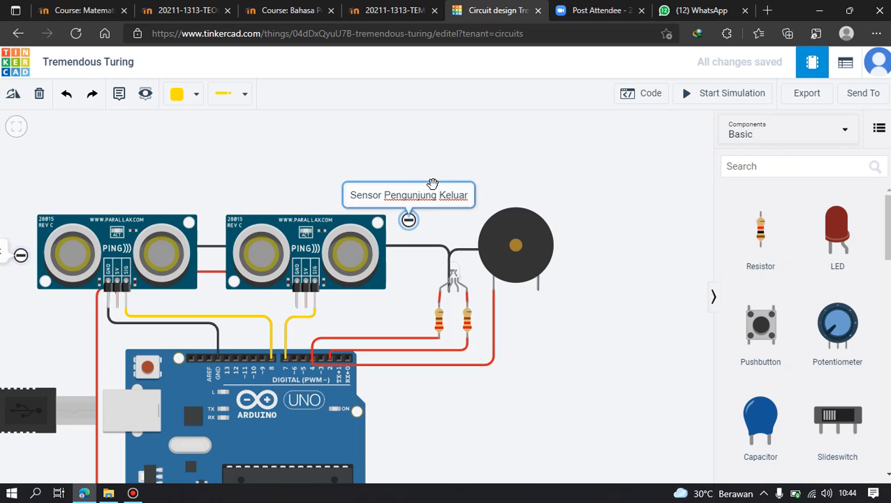
Move the "Sensor Pengunjung Keluar" note's marker above the right sensor's upper corner, with its text to the right of the marker.
drag(436, 181, 493, 199)
drag(431, 222, 413, 191)
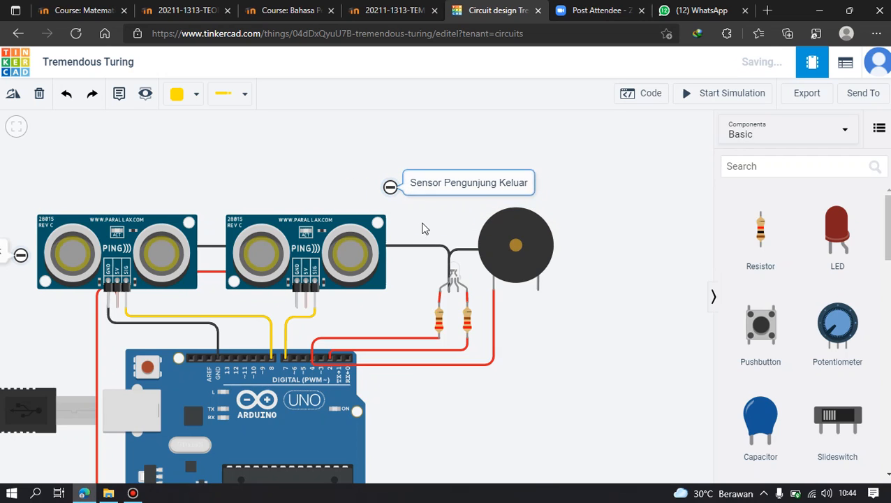
drag(433, 231, 527, 223)
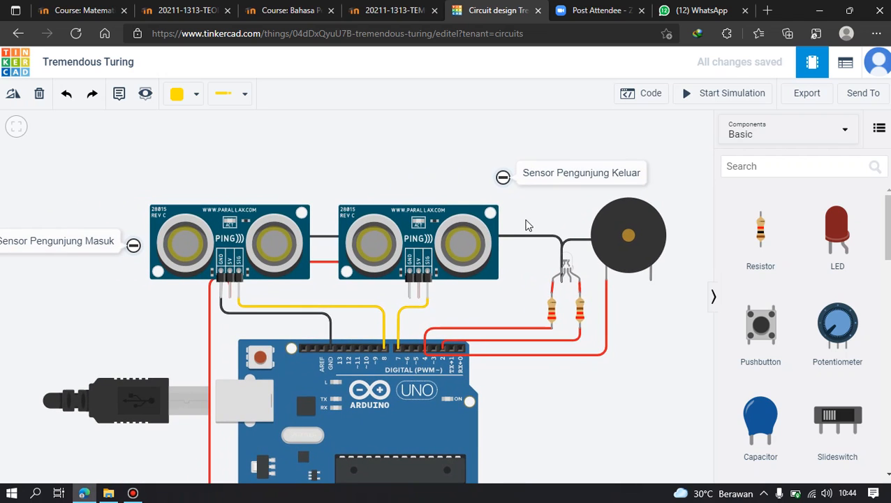
scroll(528, 217, down, 2)
drag(599, 364, 560, 315)
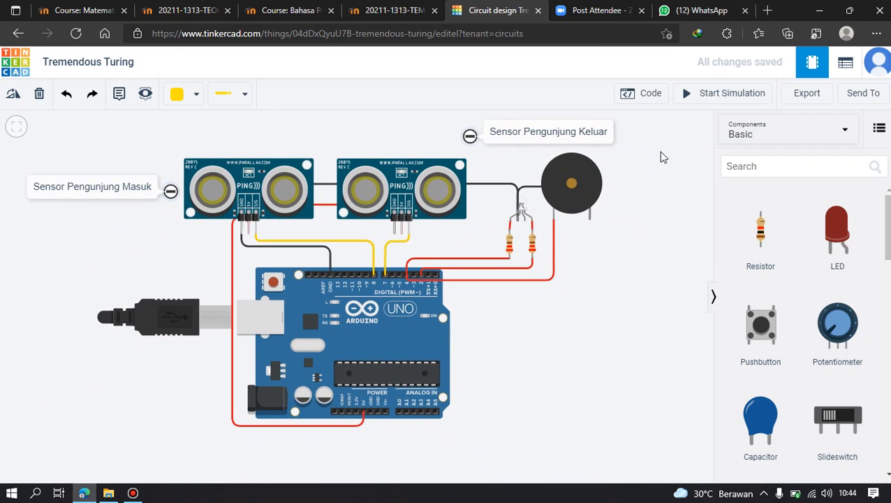
Reopen the block code and place a set pengunjung block inside the if block.
click(648, 97)
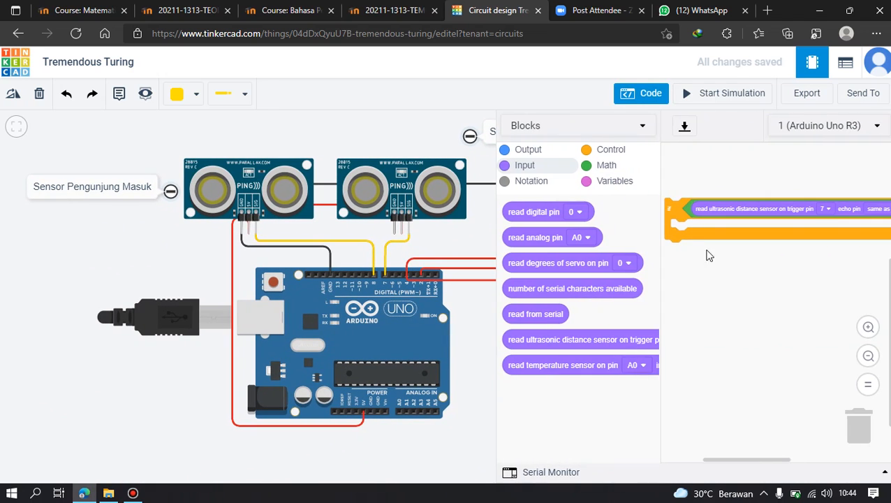
scroll(710, 258, right, 5)
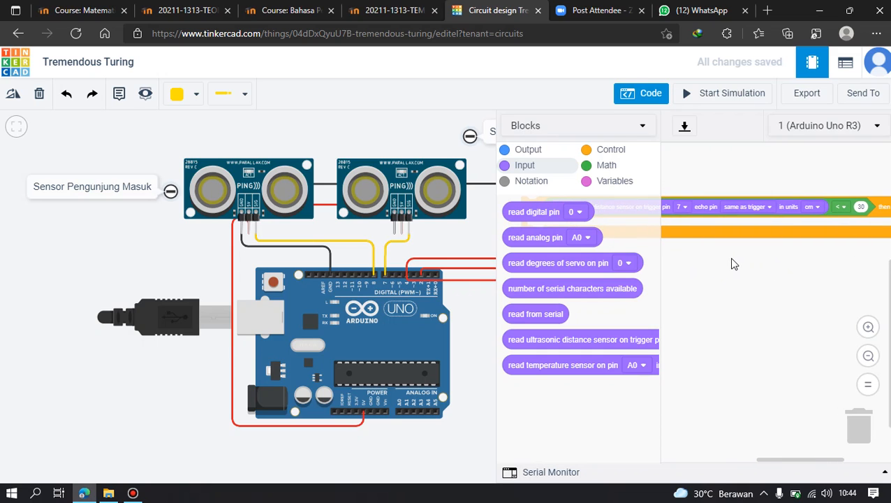
scroll(734, 264, down, 1)
scroll(748, 261, left, 5)
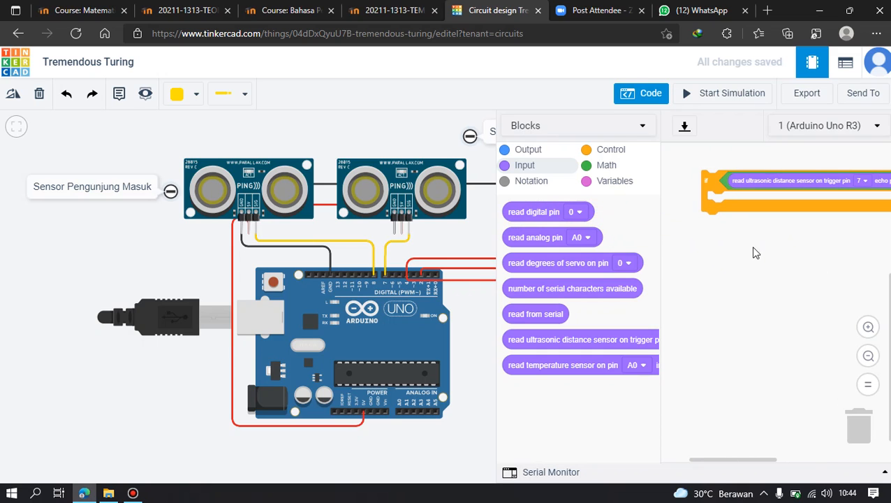
click(613, 183)
drag(511, 274, 716, 201)
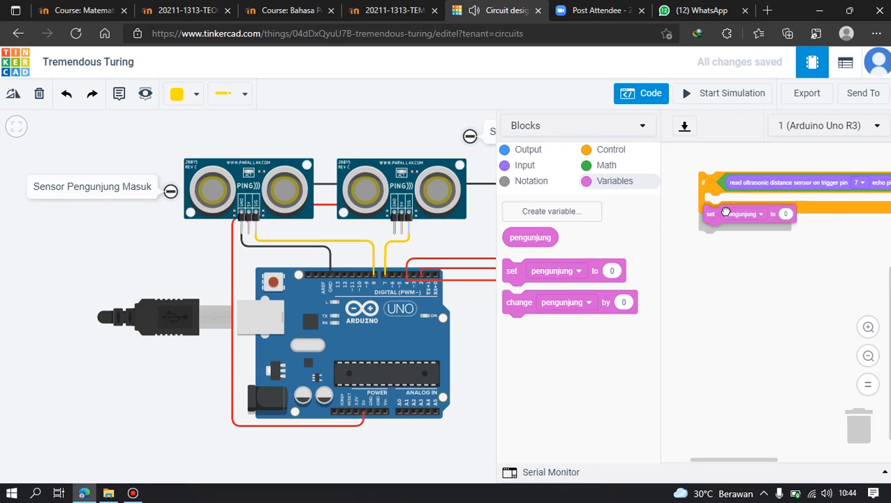
Fill the set block's value with an addition of the pengunjung variable and 1.
drag(542, 236, 775, 241)
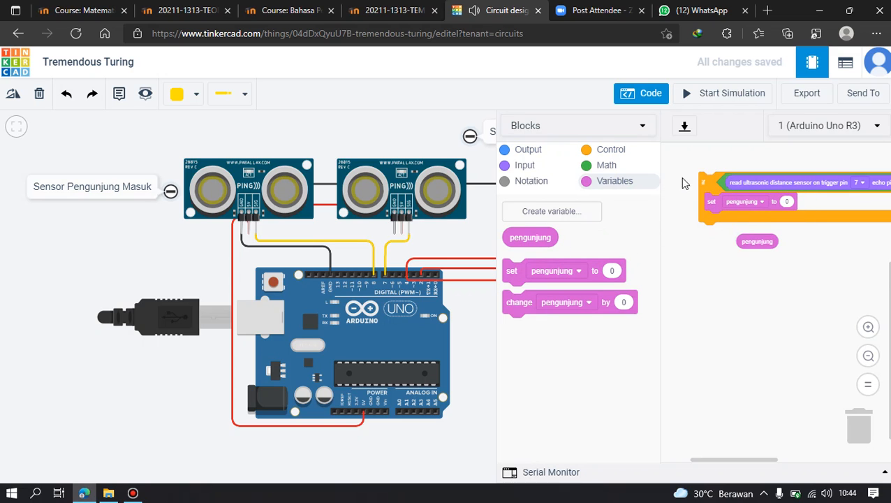
click(599, 168)
drag(517, 214, 794, 204)
drag(753, 241, 805, 210)
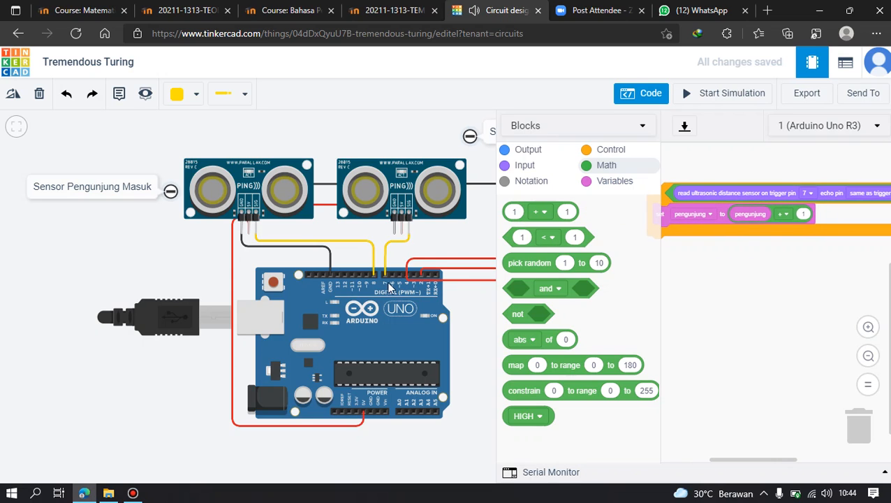
Set the trigger pin of the ultrasonic reading in the if condition to 8.
drag(457, 253, 345, 252)
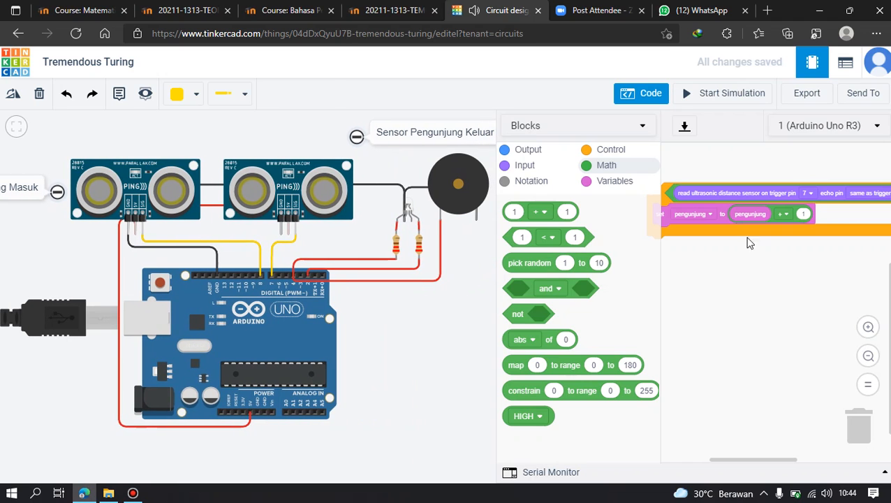
click(730, 217)
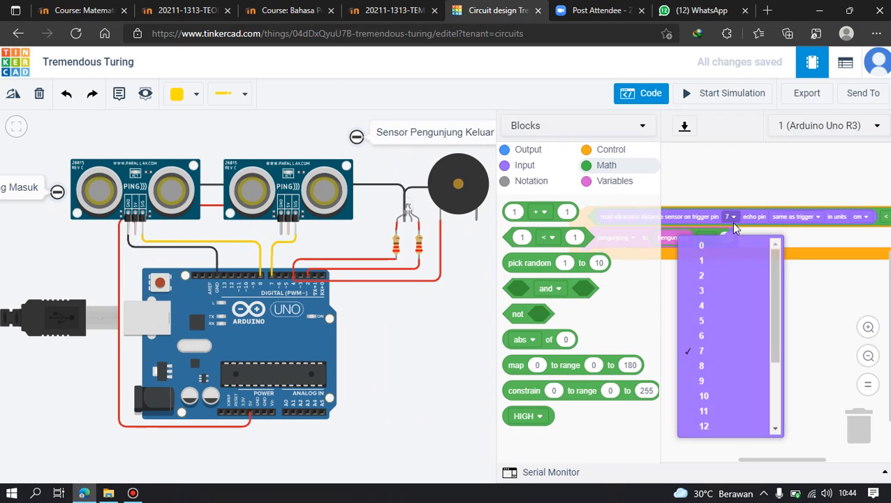
click(721, 367)
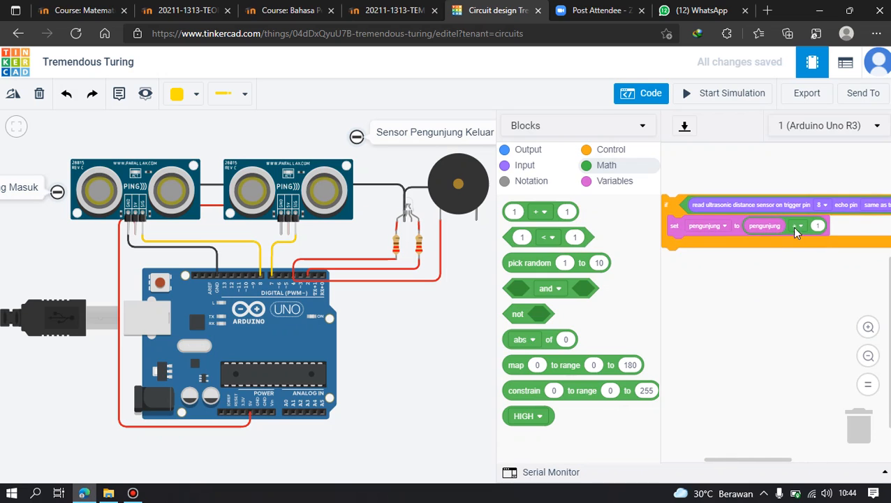
Add a wait 1 secs block below the set pengunjung block inside the if block.
drag(858, 284, 717, 286)
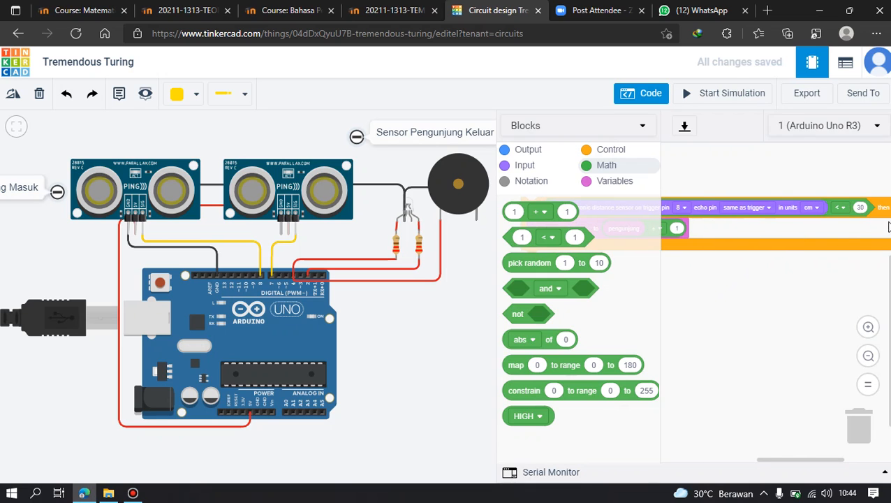
drag(692, 254, 779, 247)
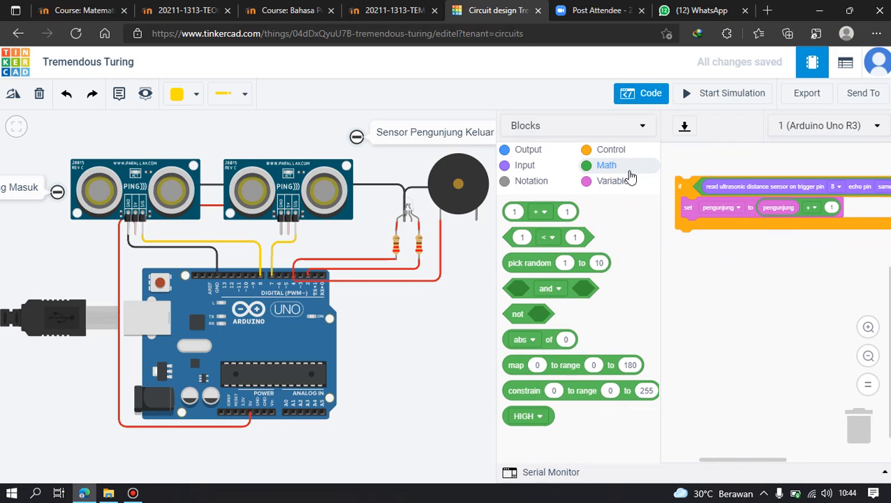
click(609, 150)
drag(675, 270, 695, 234)
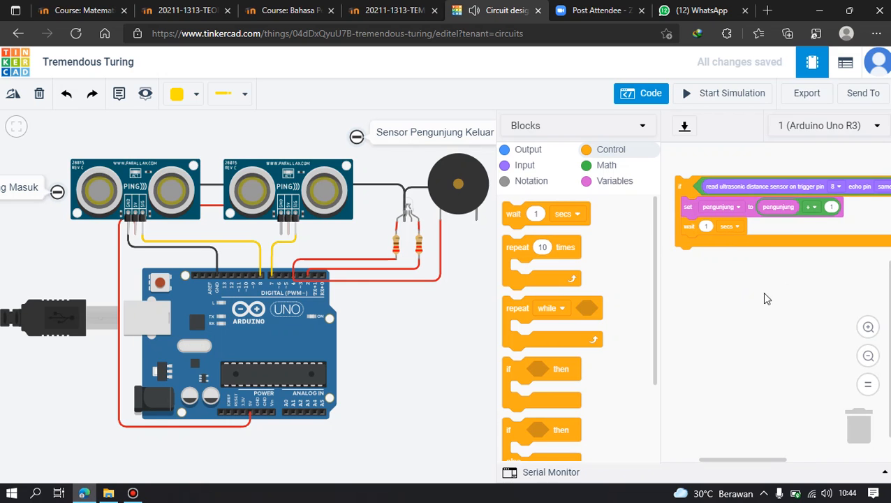
Duplicate the whole if block, attach the copy below the original, and set the copy's ultrasonic trigger pin to 7.
drag(715, 180, 693, 179)
right_click(691, 178)
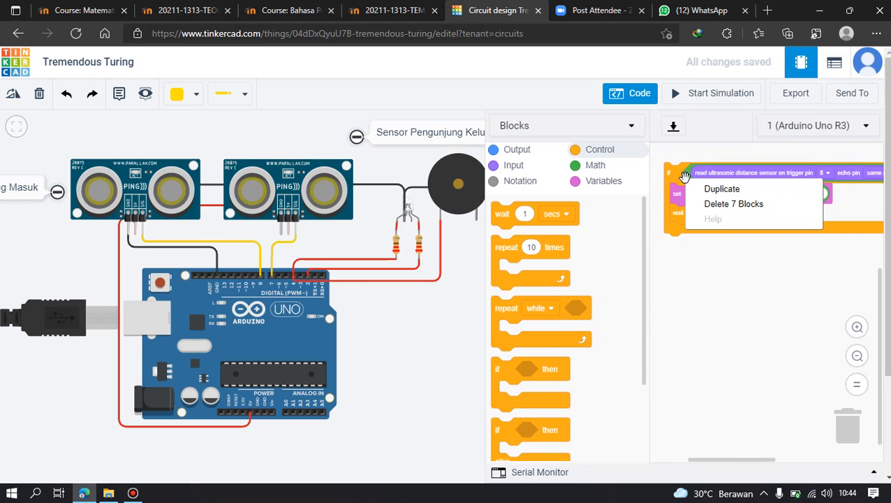
click(702, 188)
drag(695, 257, 682, 243)
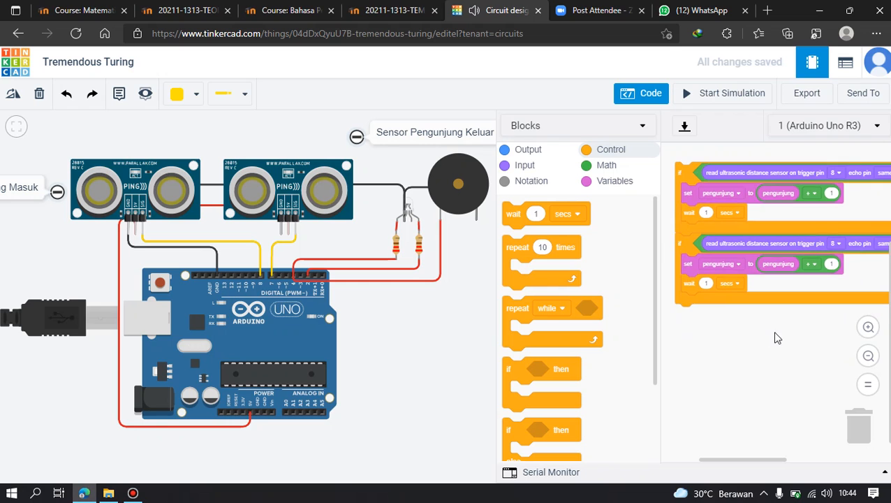
drag(816, 284, 764, 288)
click(788, 250)
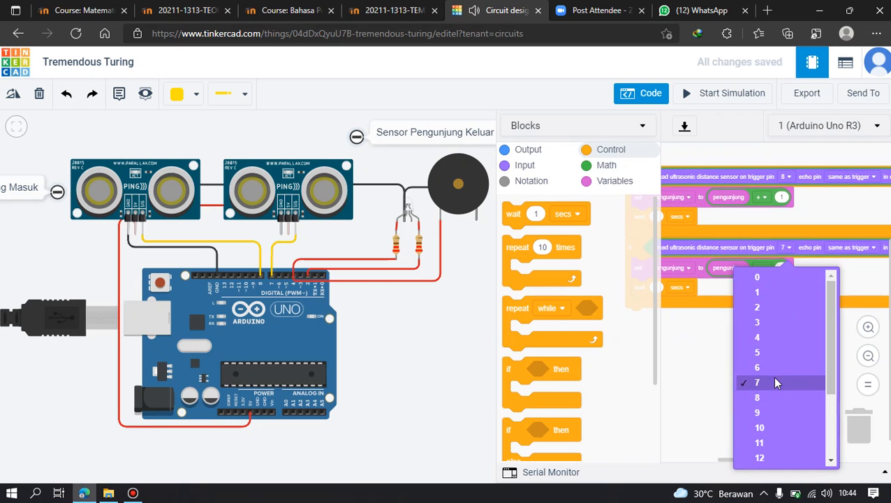
click(751, 383)
Change the operator in the second if block's set pengunjung value to subtraction.
drag(808, 337, 757, 343)
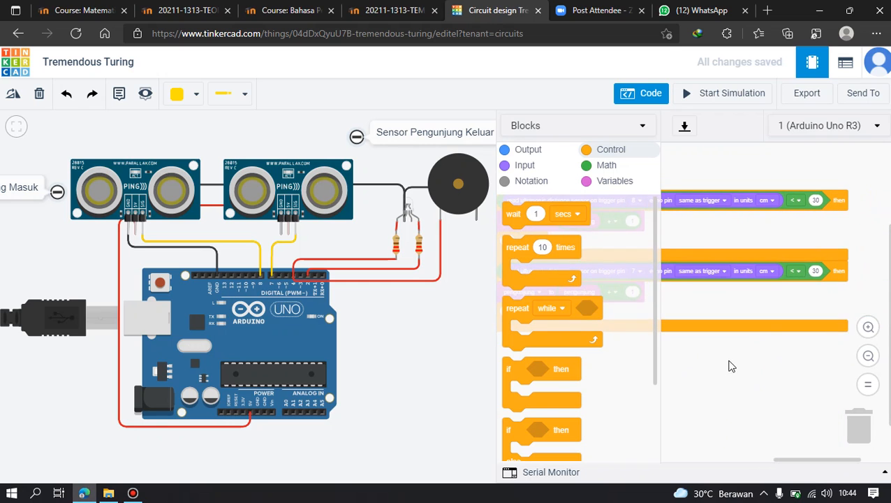
drag(695, 380, 799, 324)
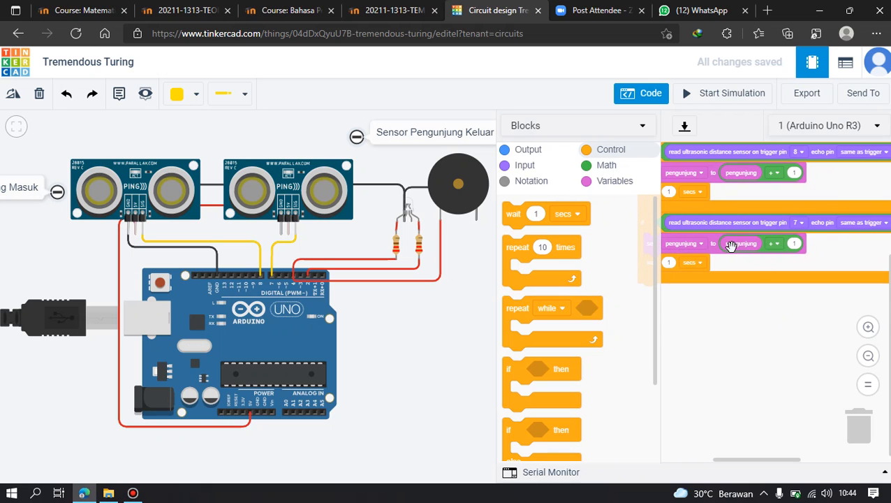
click(781, 246)
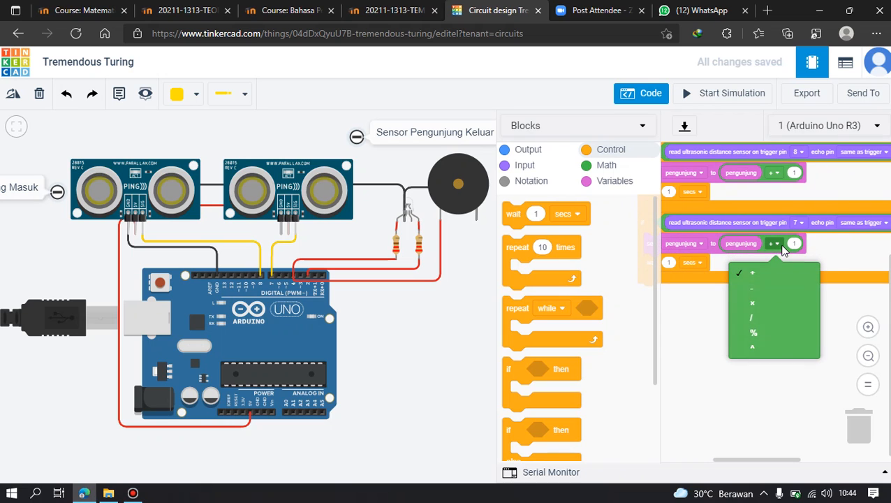
click(785, 286)
drag(733, 332, 798, 248)
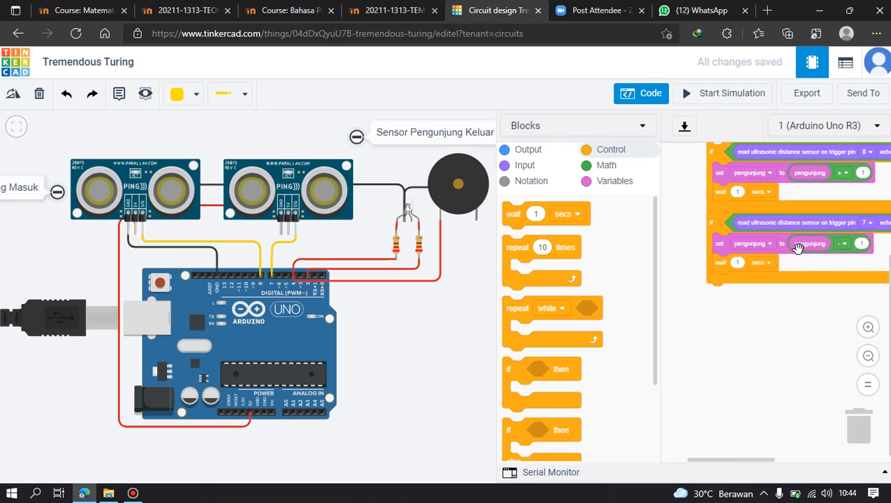
Add an if-then-else block below the second if block.
drag(750, 295, 751, 320)
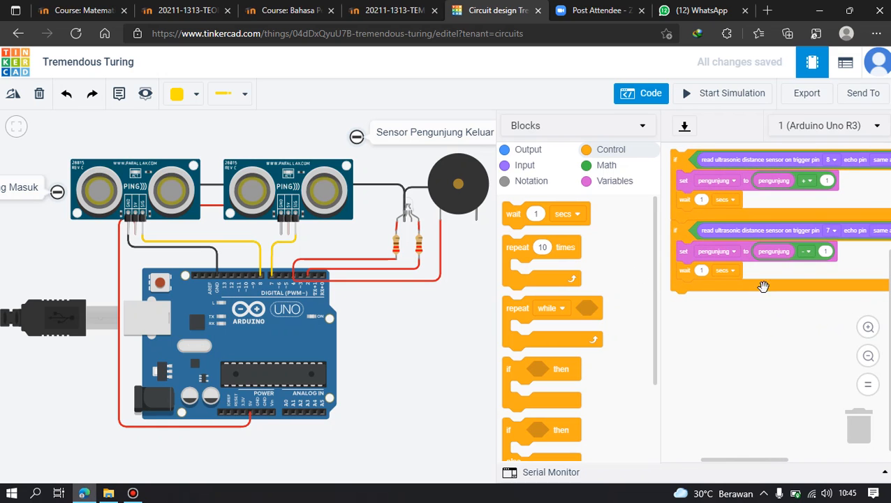
click(528, 152)
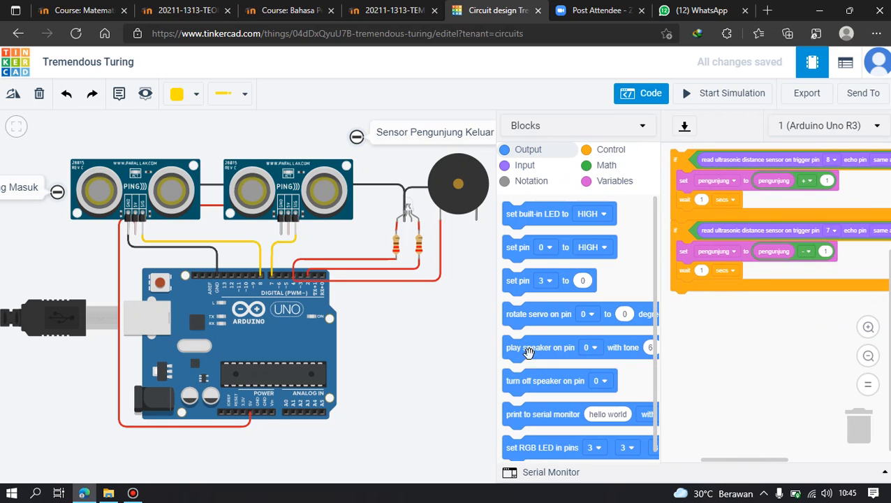
click(609, 151)
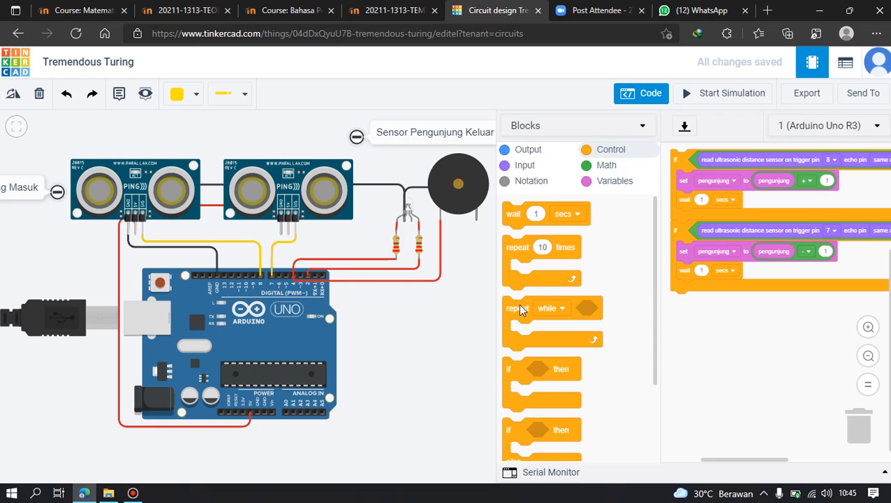
drag(520, 419, 690, 297)
Fill the if-else block's condition with a comparison checking whether the pengunjung variable is greater than 10.
click(608, 168)
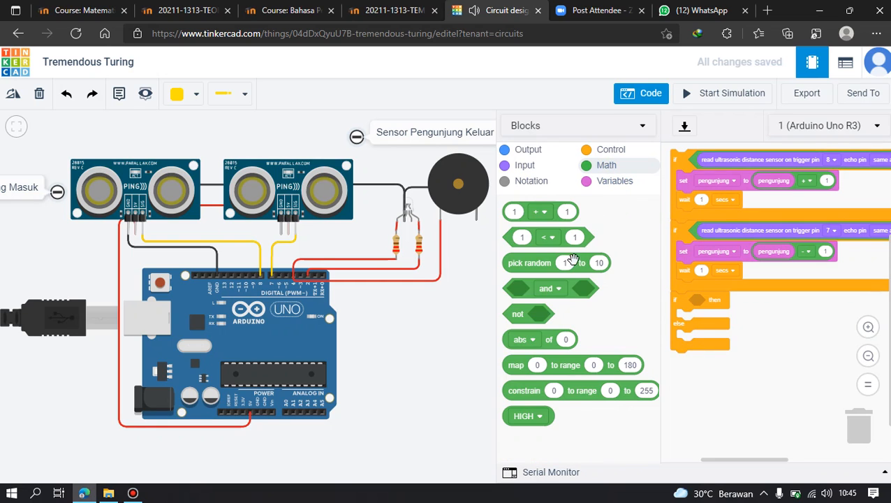
drag(513, 237, 710, 306)
click(590, 181)
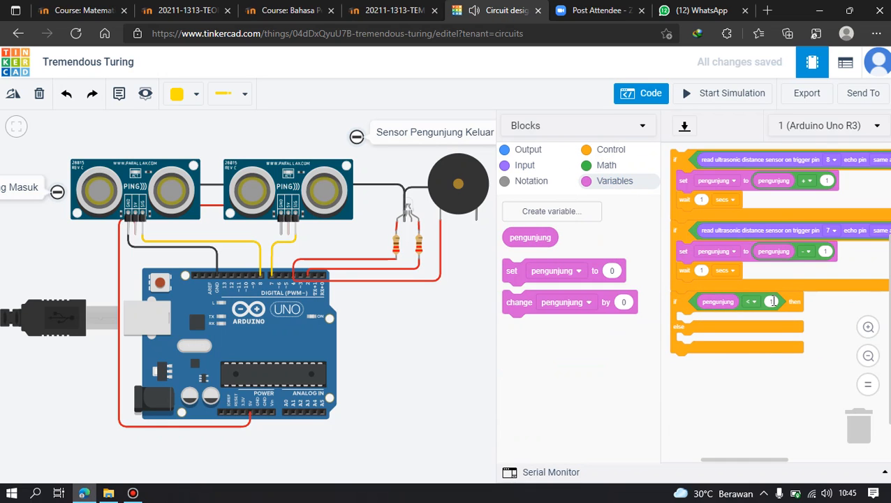
click(760, 301)
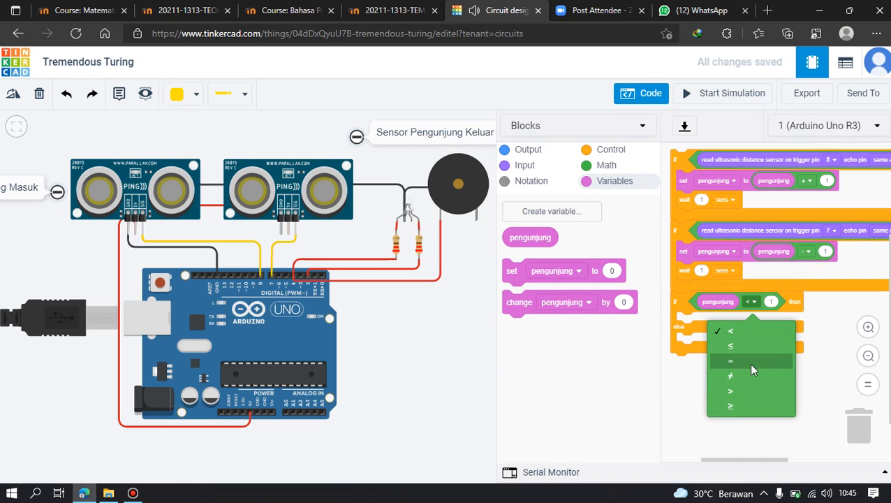
click(748, 389)
click(772, 302)
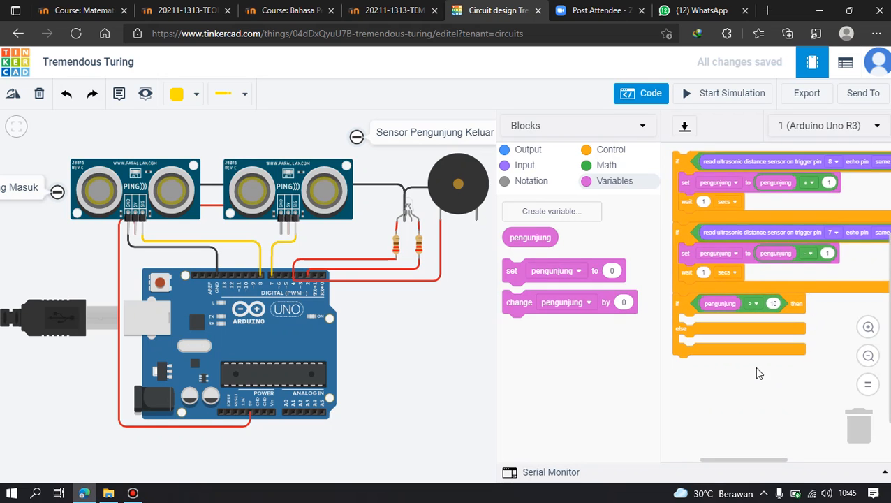
Check the LED wiring and place a block that sets pin 4 to HIGH in the if-else block's then branch.
drag(754, 366, 780, 316)
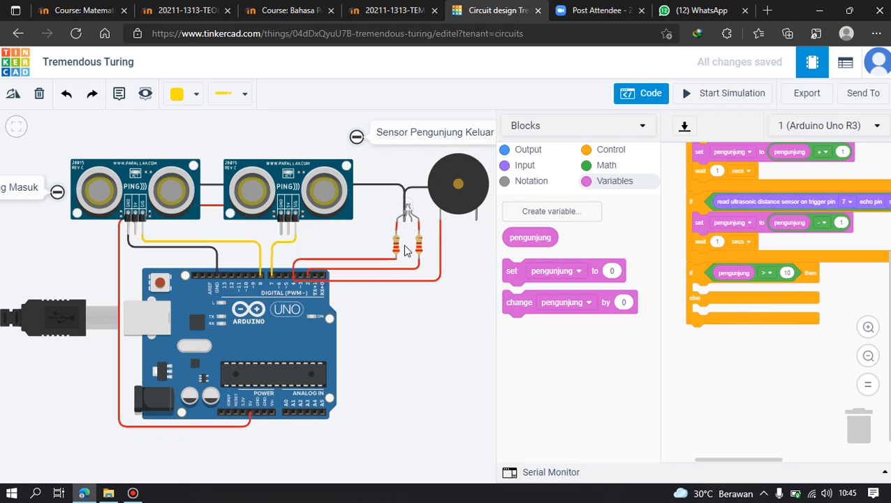
click(319, 281)
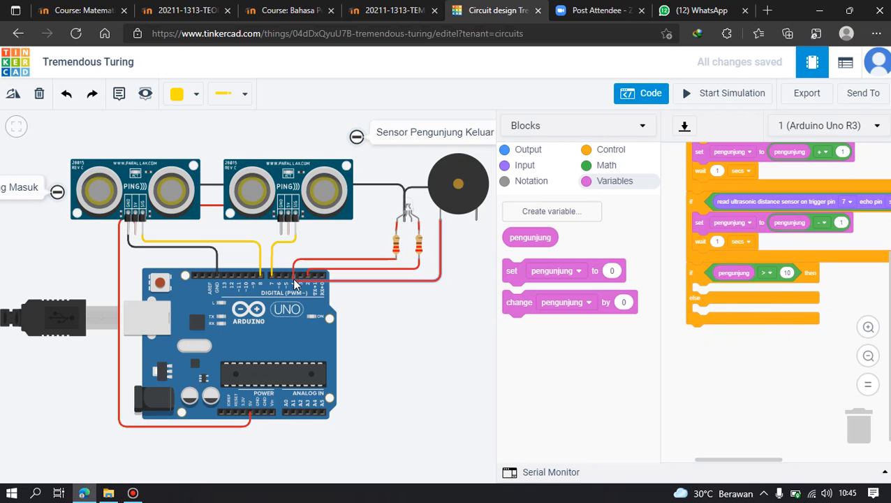
click(396, 255)
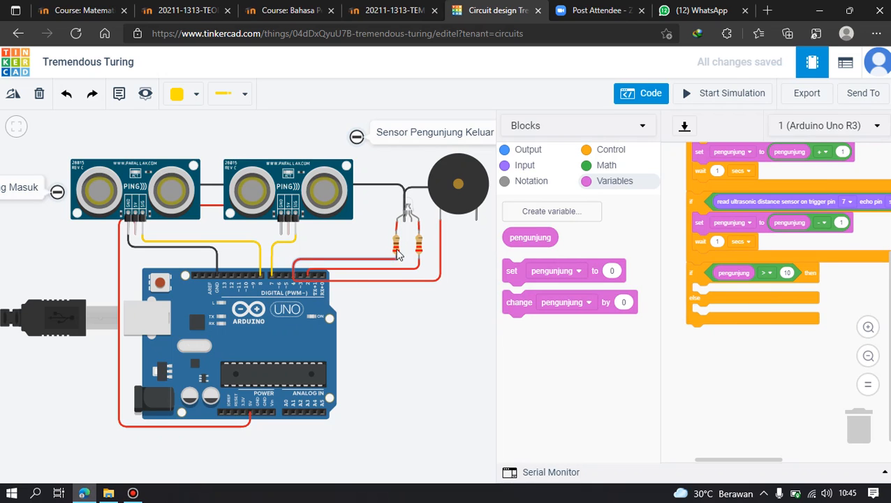
click(527, 151)
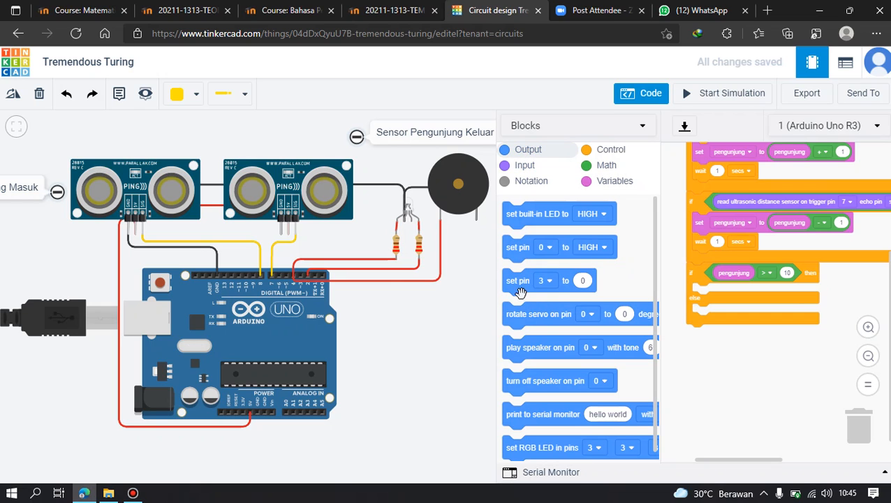
drag(522, 250, 713, 296)
click(726, 293)
click(710, 381)
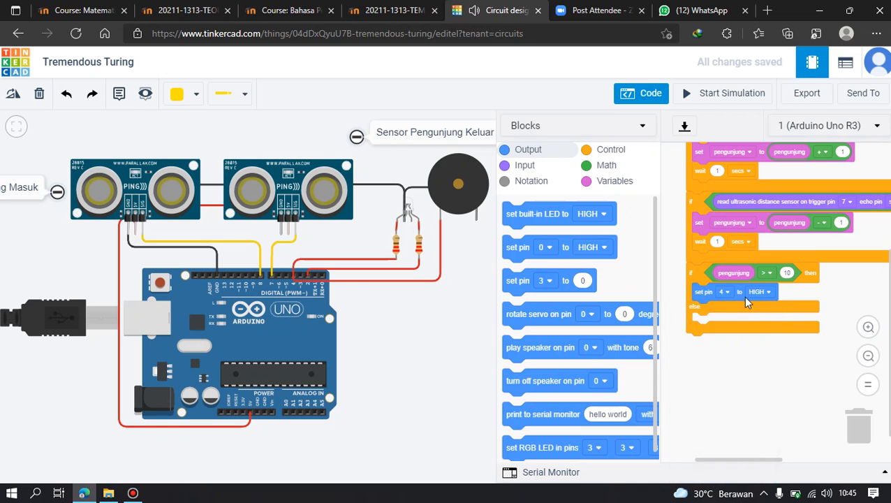
Duplicate the set pin 4 block within the then branch and configure the copy to set pin 2 to LOW.
right_click(700, 299)
click(730, 308)
click(747, 319)
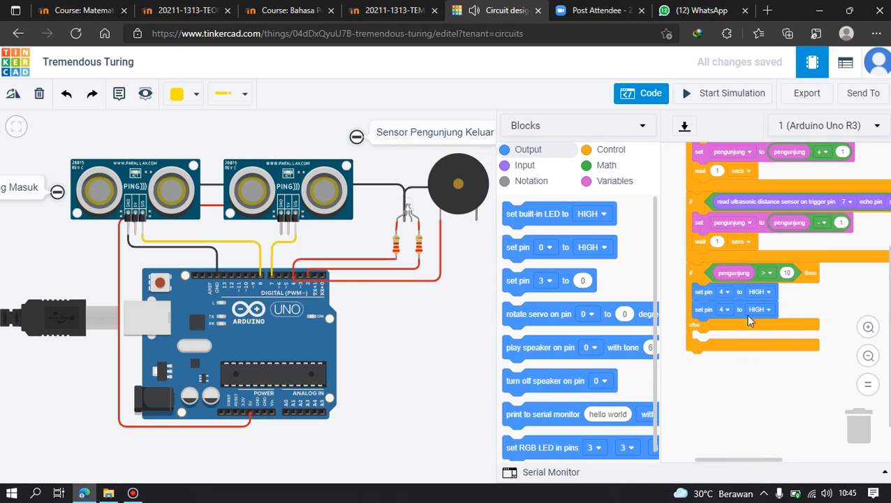
click(725, 310)
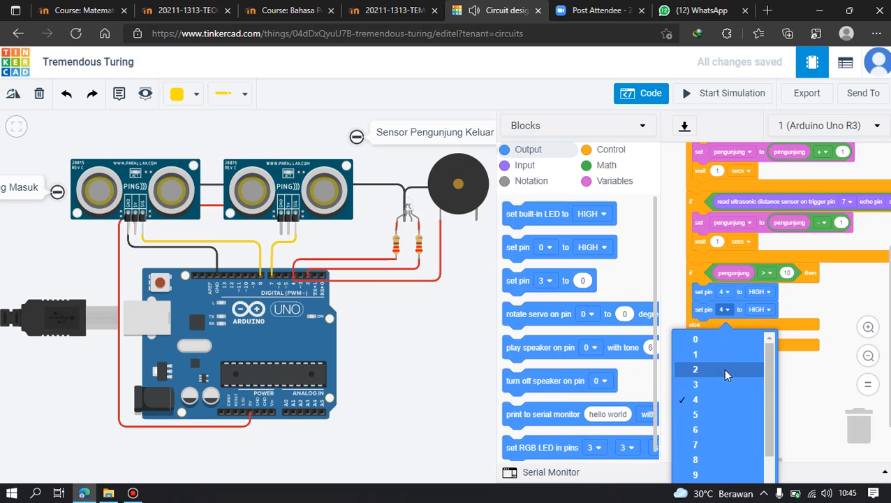
click(723, 368)
click(759, 309)
click(763, 353)
Copy both set pin blocks into the else branch and set pin 4 to LOW and pin 2 to HIGH there.
right_click(714, 292)
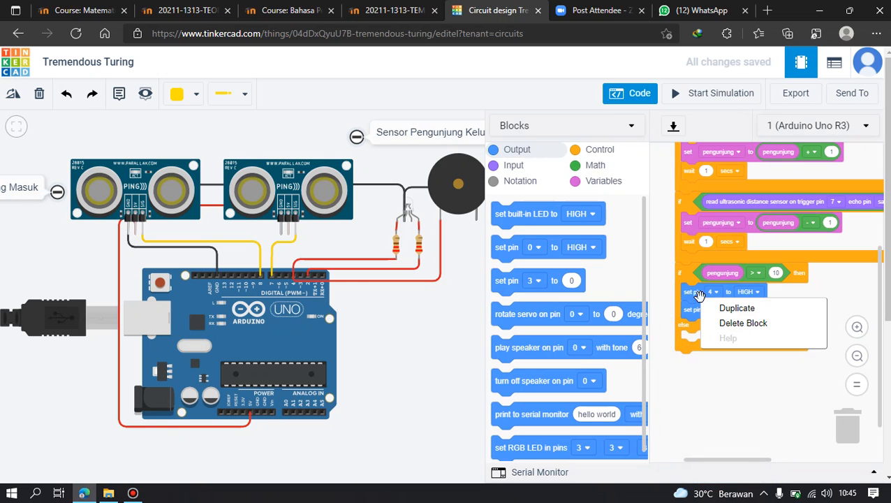
click(712, 308)
click(723, 344)
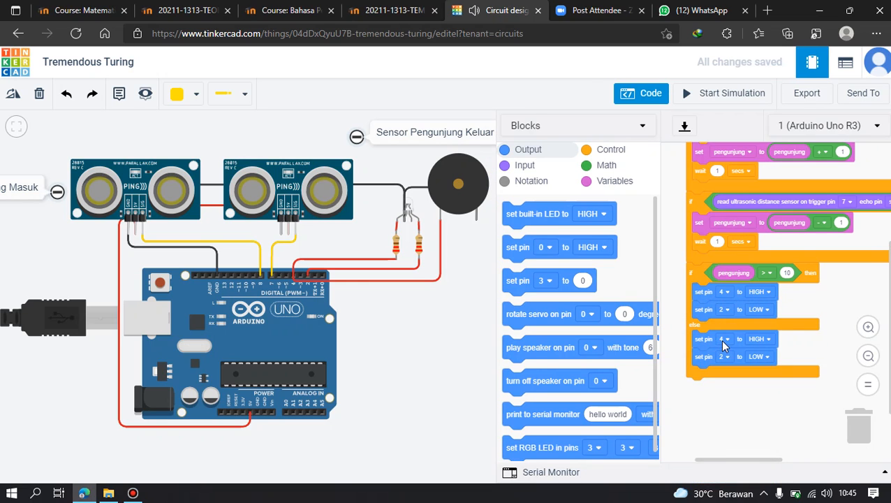
click(751, 339)
click(747, 384)
click(758, 358)
click(763, 388)
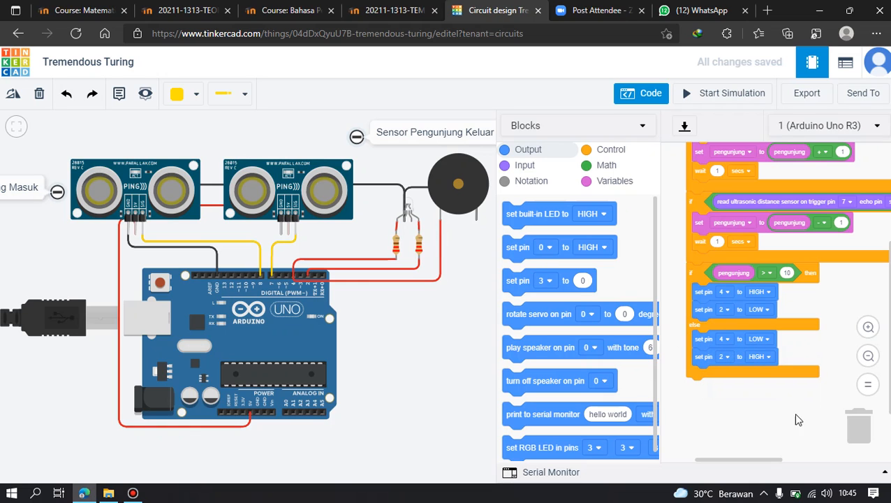
Test-run the simulation to check the LED and open the serial monitor.
drag(808, 420, 767, 441)
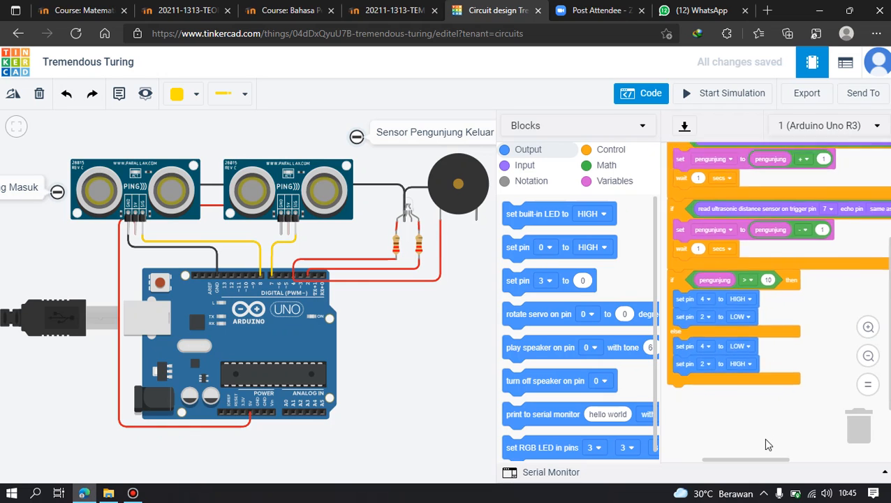
click(726, 95)
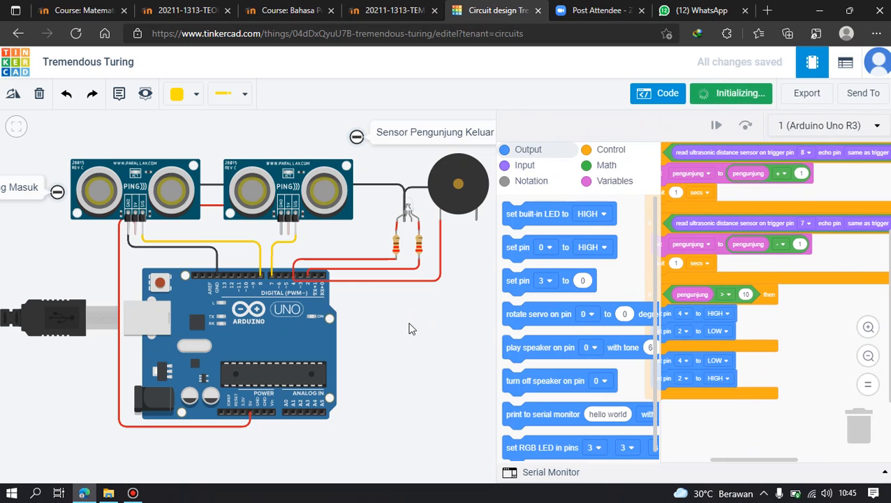
drag(412, 317, 438, 362)
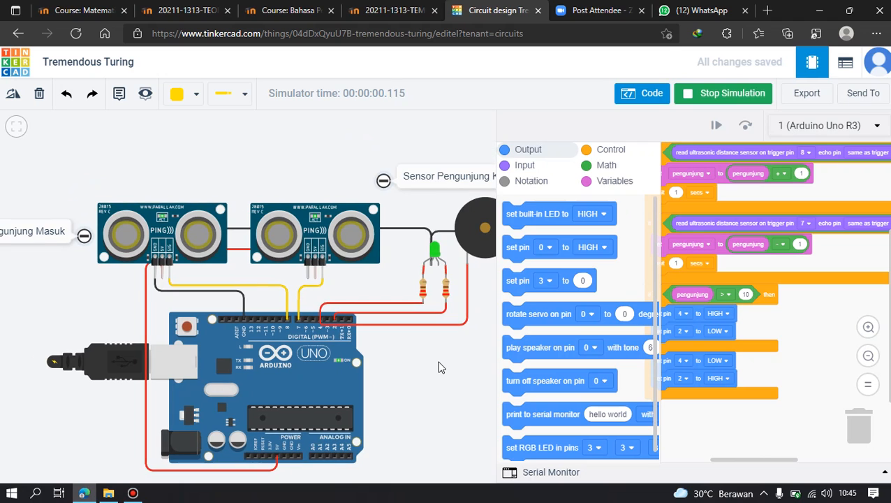
click(529, 473)
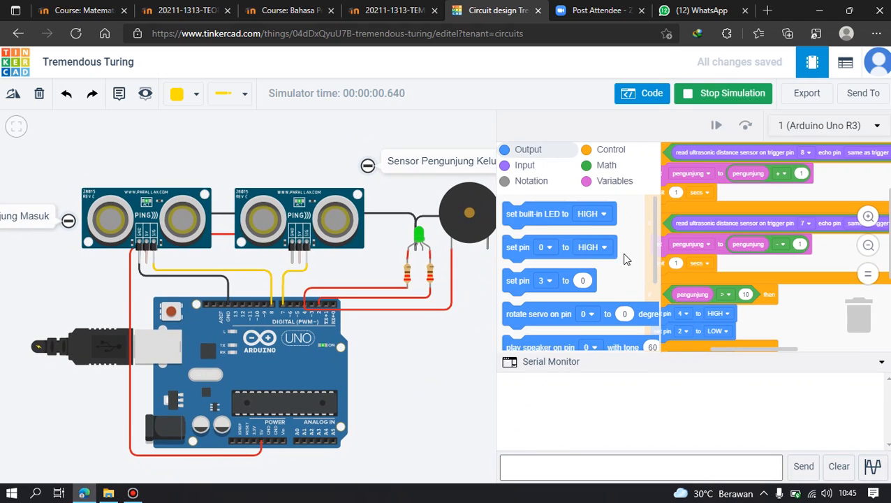
click(720, 99)
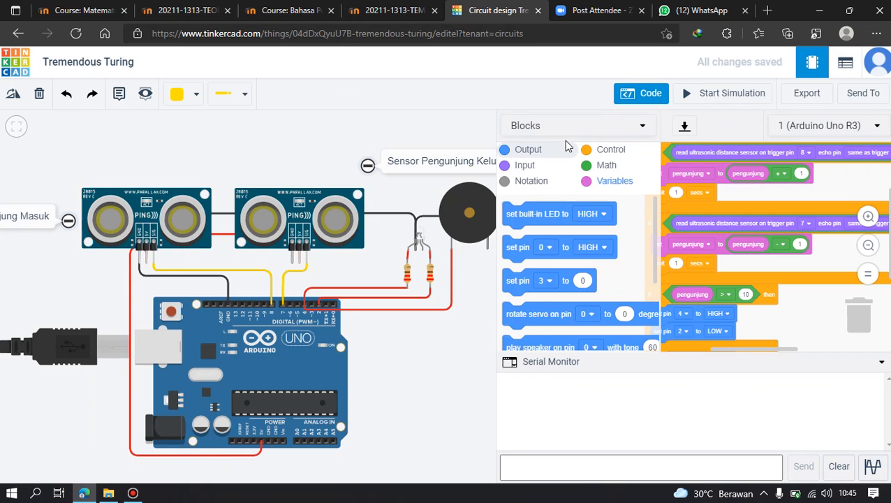
Place a print to serial monitor block above the first if block.
click(542, 179)
click(545, 152)
scroll(574, 261, down, 2)
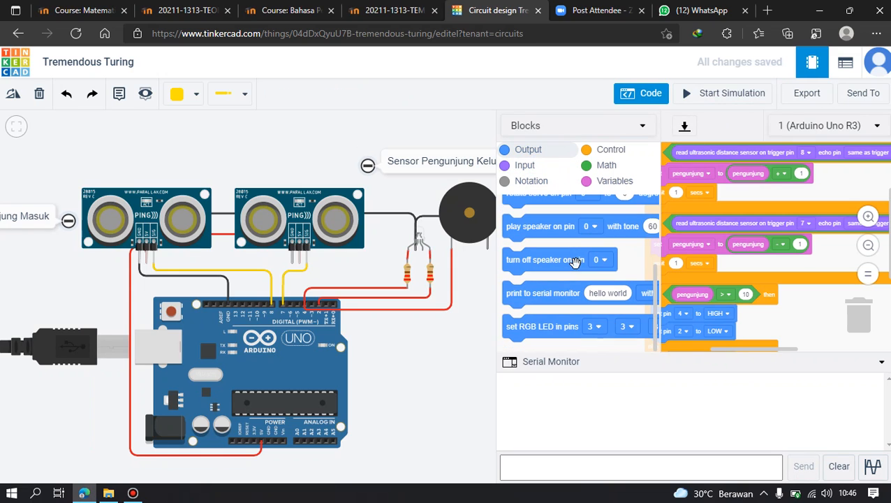
drag(537, 299, 801, 198)
drag(745, 195, 695, 212)
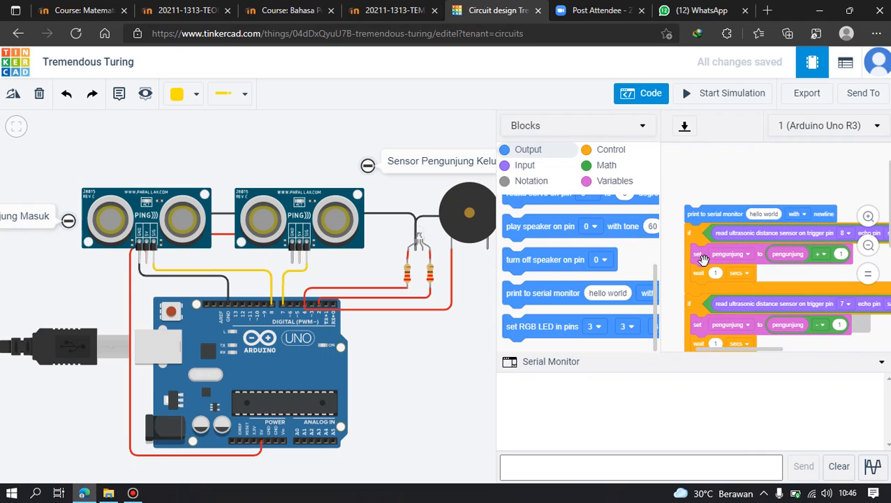
Replace the print block's hello world text with a duplicate of the pengunjung variable.
right_click(778, 254)
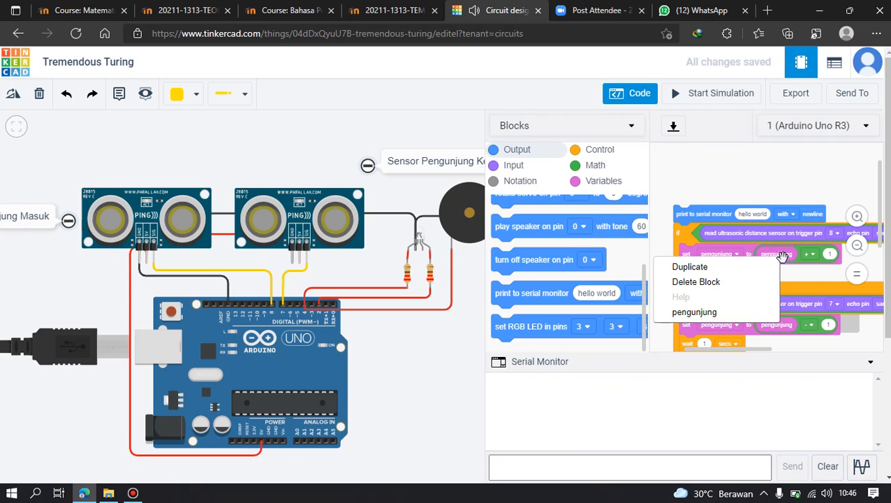
click(688, 265)
drag(786, 262, 756, 206)
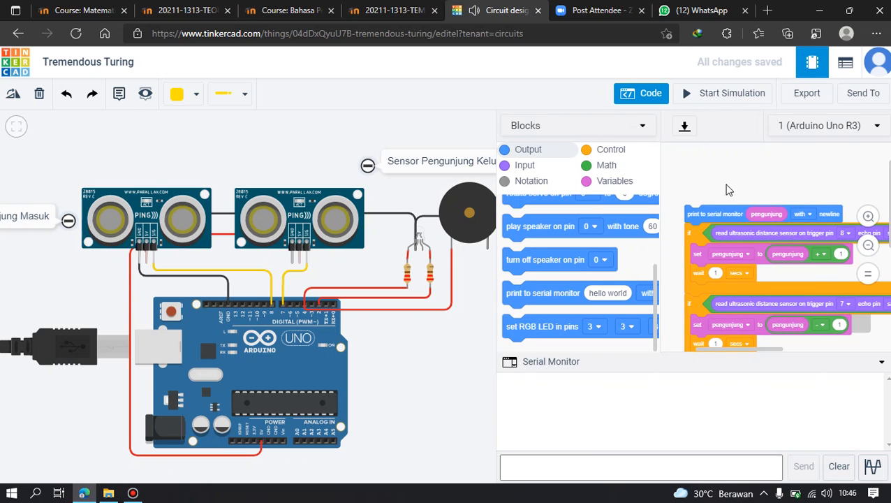
Start the simulation and test the Sensor Pengunjung Masuk by moving its target in to about 29 cm and back out to about 137 cm.
click(720, 94)
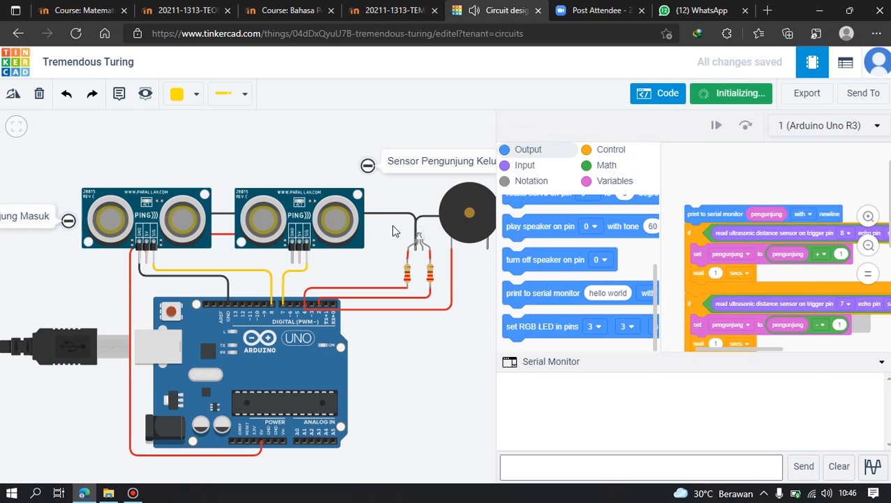
drag(379, 250, 381, 284)
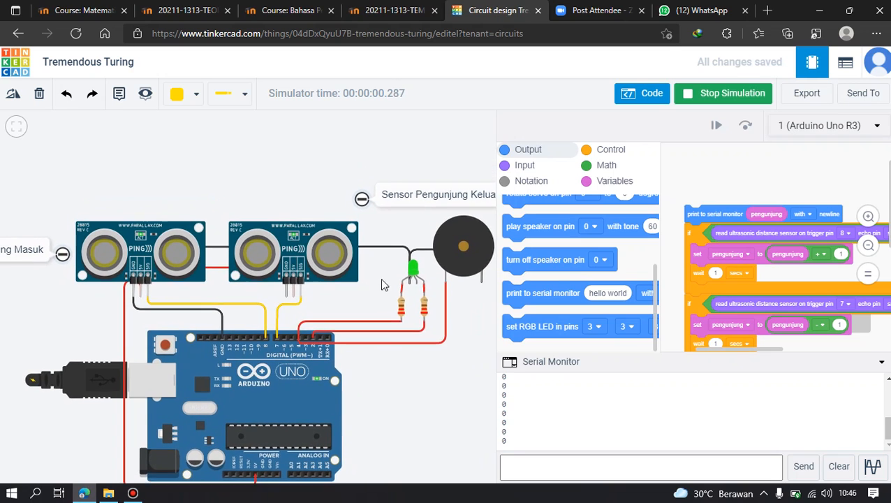
scroll(381, 285, down, 2)
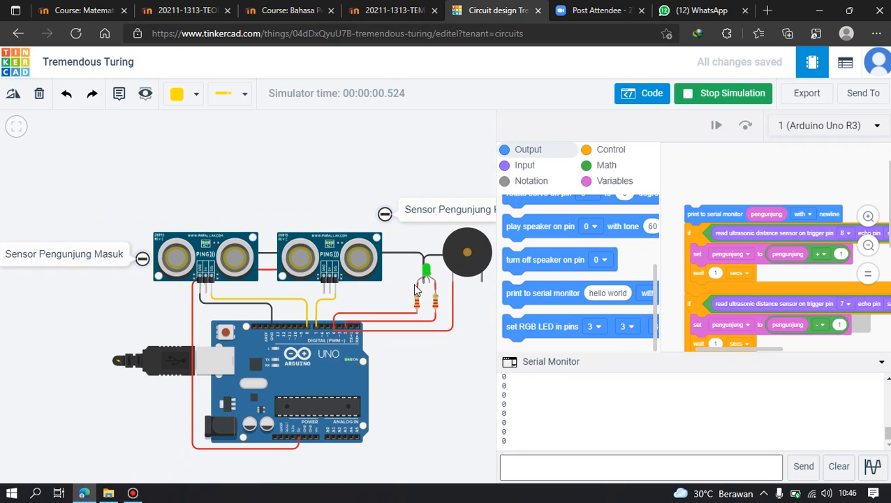
click(245, 264)
drag(206, 145, 205, 186)
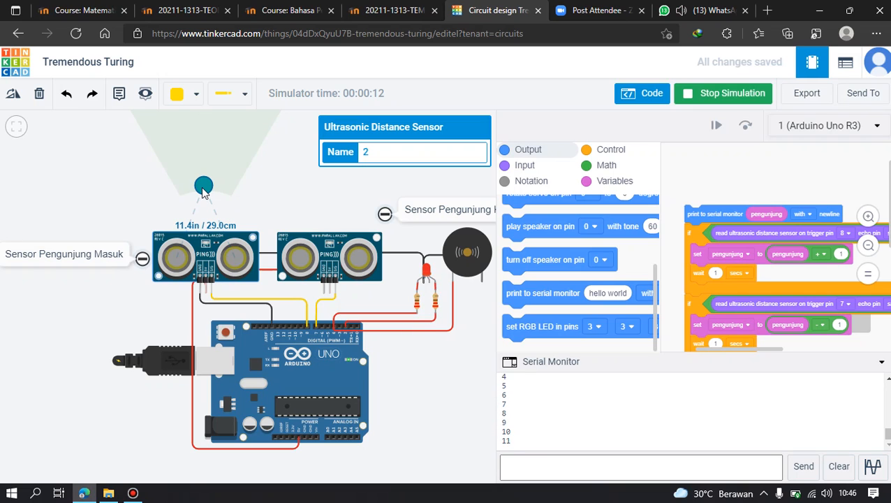
drag(202, 189, 207, 130)
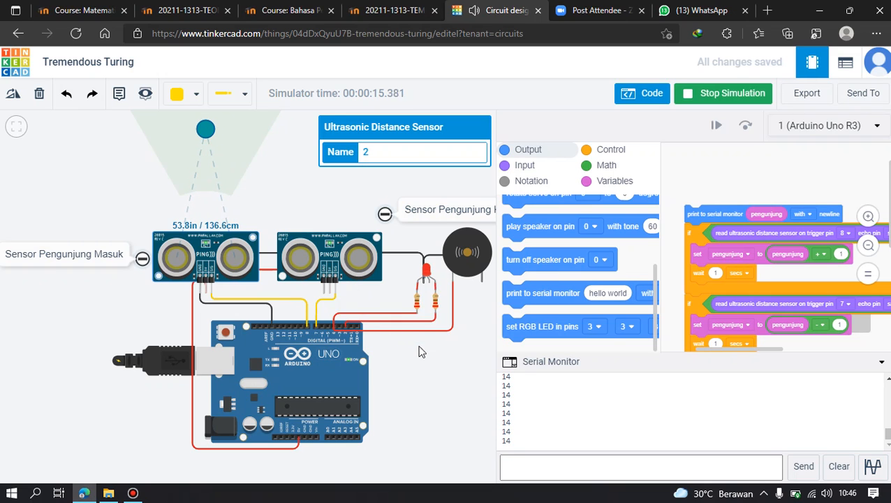
Test the Sensor Pengunjung Keluar by moving its target in to about 27 cm and back out again.
drag(415, 355, 386, 371)
click(335, 276)
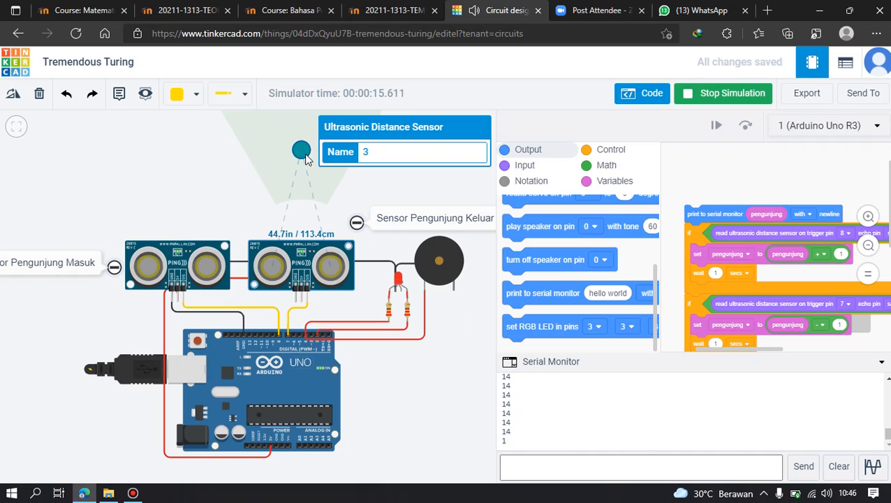
drag(305, 159, 301, 201)
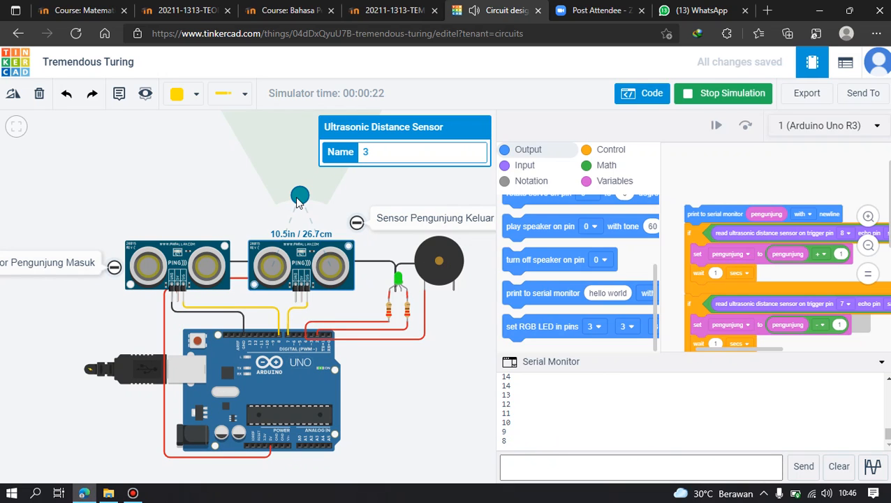
drag(297, 203, 296, 155)
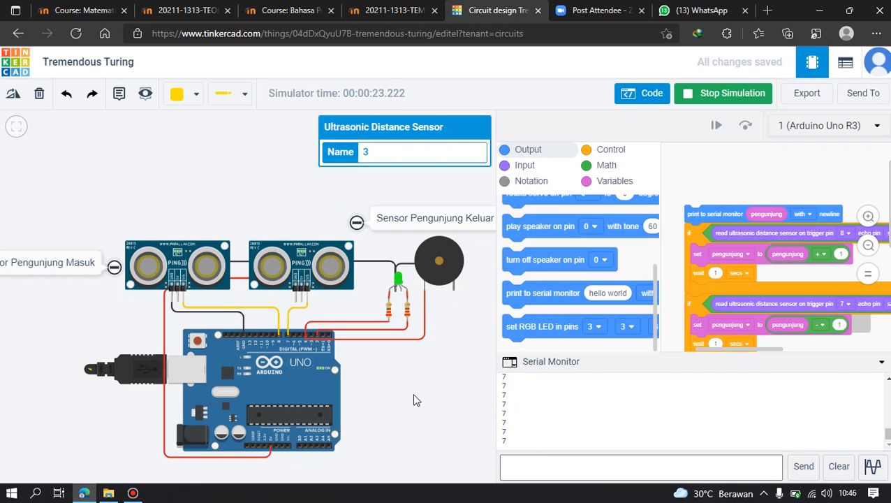
Hide the code editor to show the whole circuit and stop the simulation.
drag(413, 400, 448, 375)
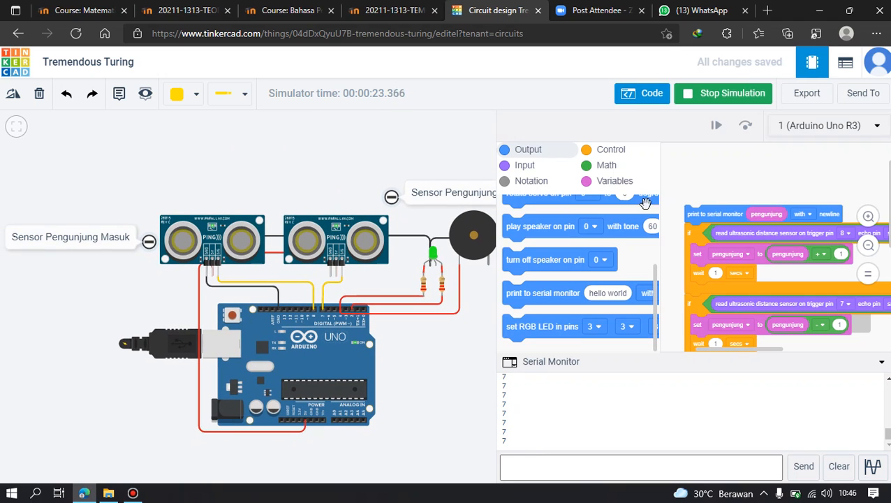
click(653, 99)
drag(468, 362, 549, 358)
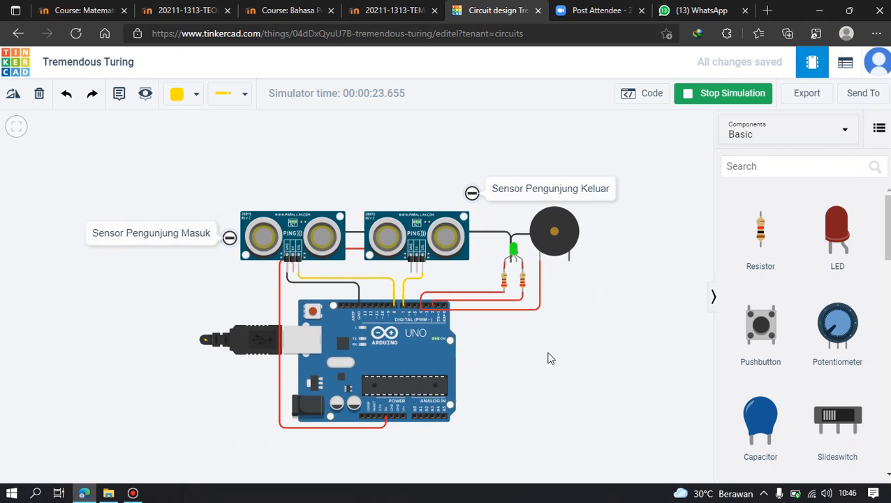
click(732, 99)
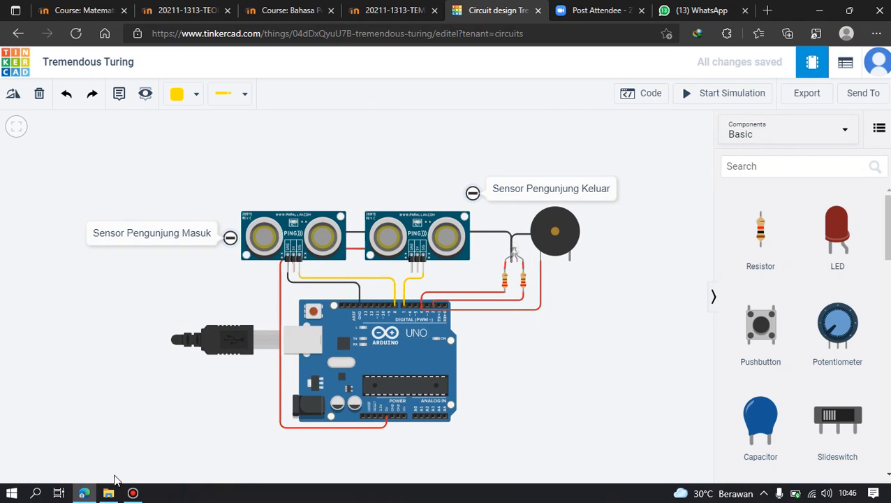